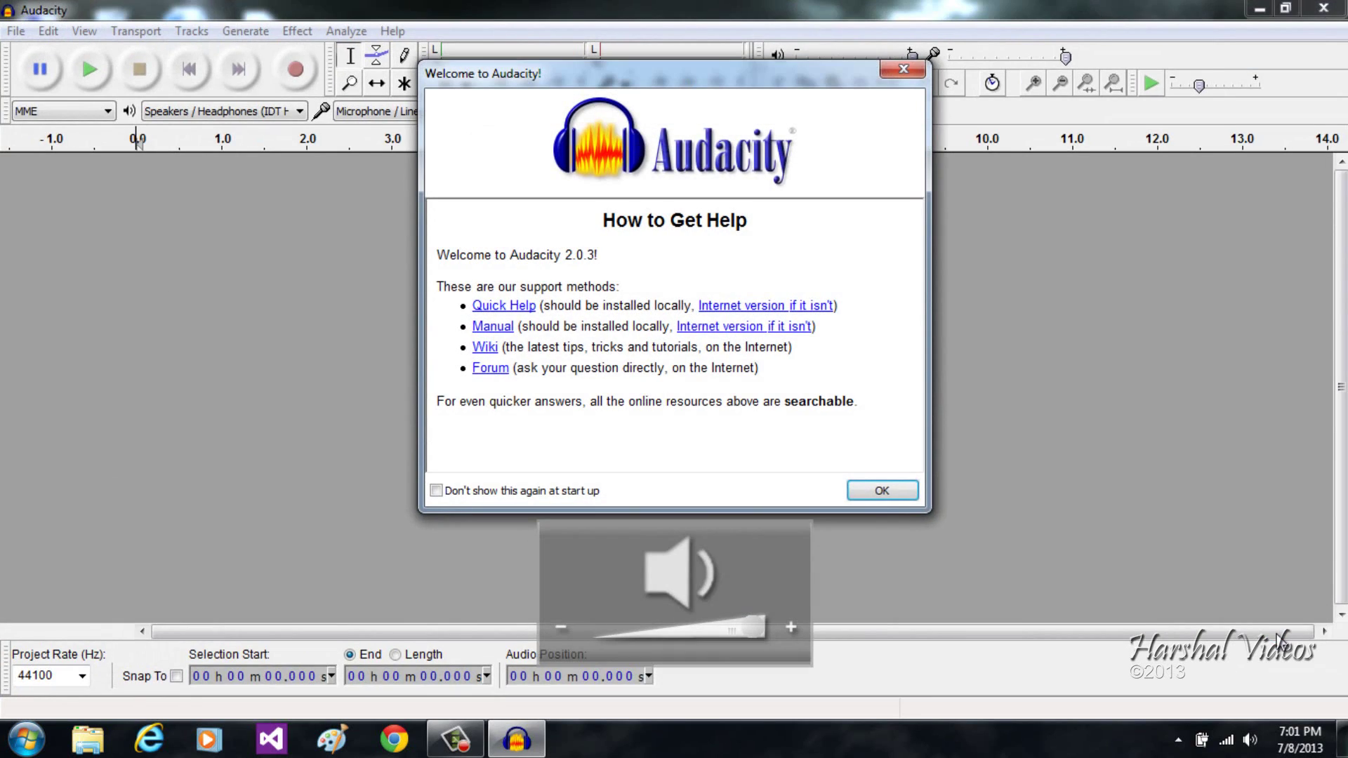
# - Close the Welcome to Audacity dialog, leaving an empty project window
pyautogui.click(908, 494)
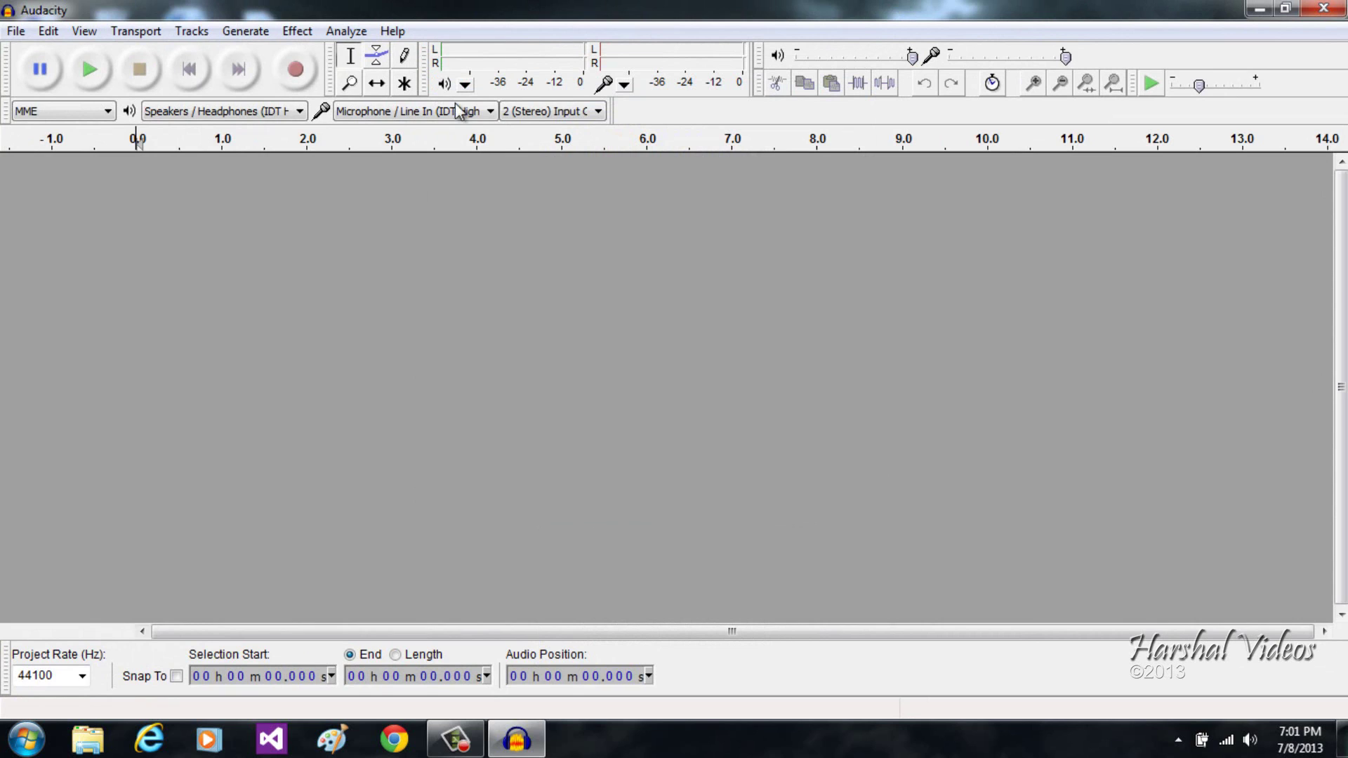
# - Record a roughly 7-second stereo voice clip and play it back
pyautogui.click(298, 69)
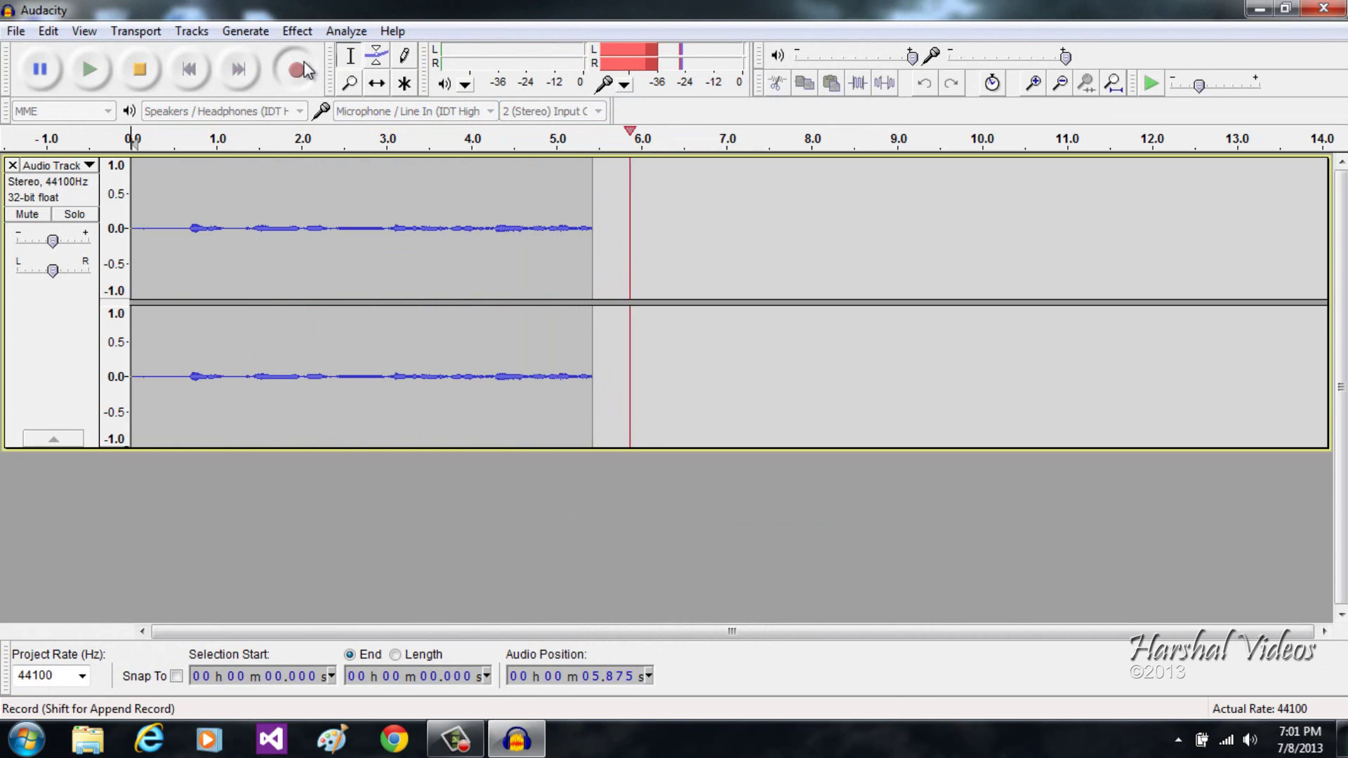
pyautogui.click(157, 65)
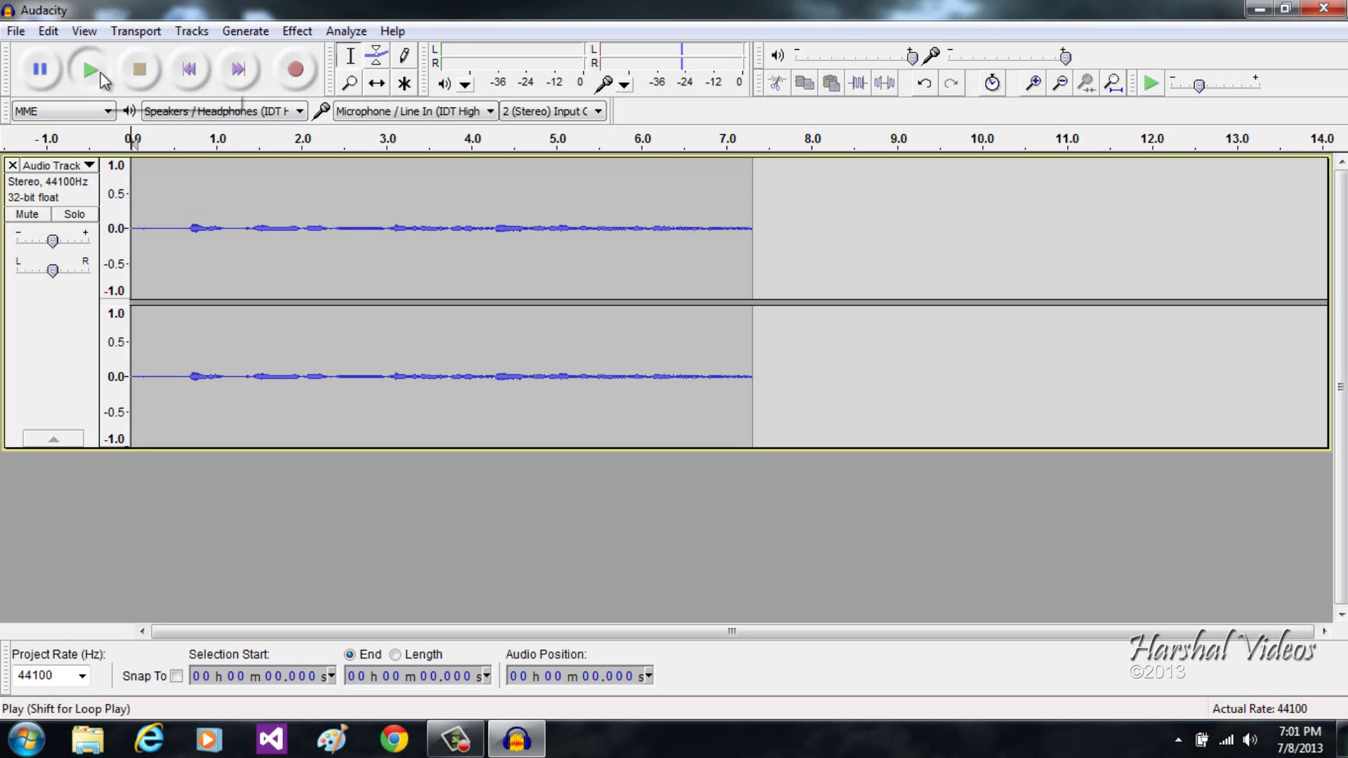
pyautogui.click(100, 73)
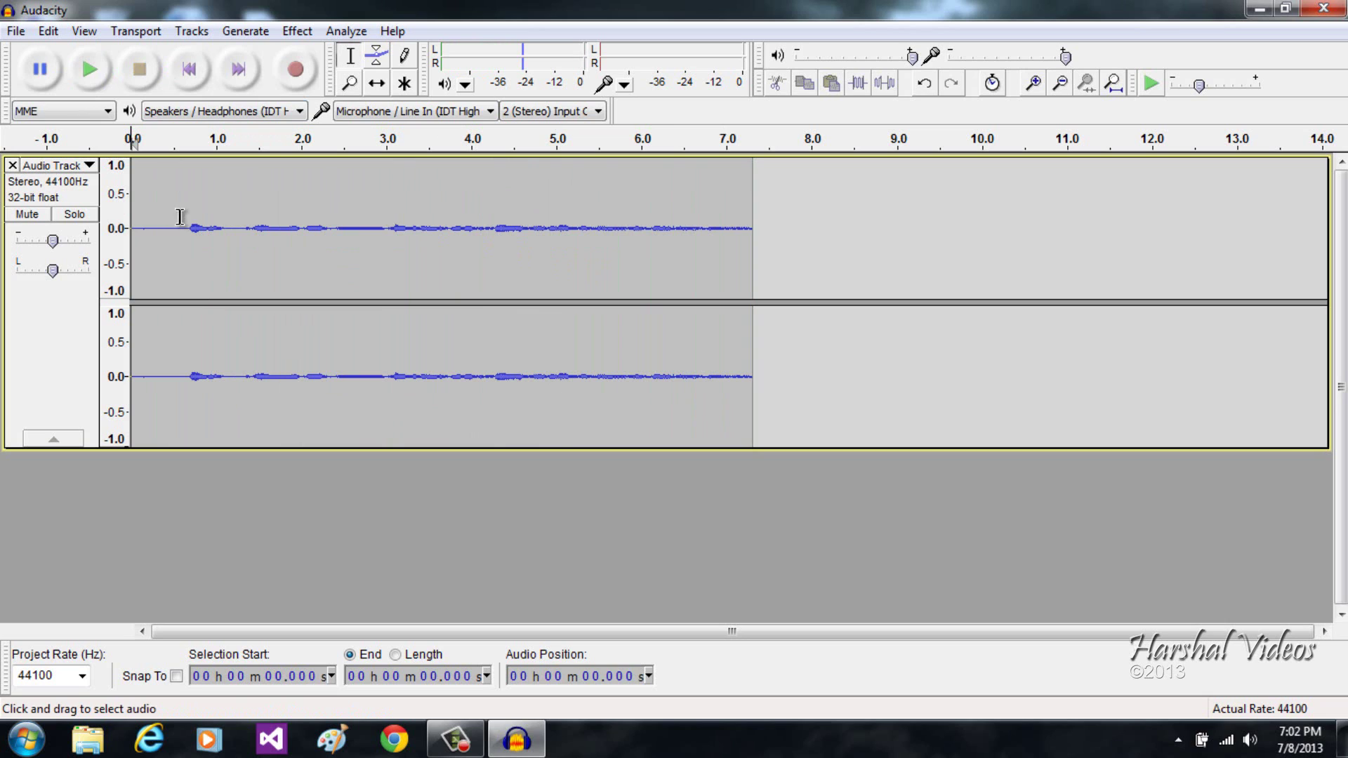
# - Capture a Noise Removal noise profile from the quiet first 0.6 seconds
pyautogui.moveTo(133, 222); pyautogui.dragTo(185, 230)
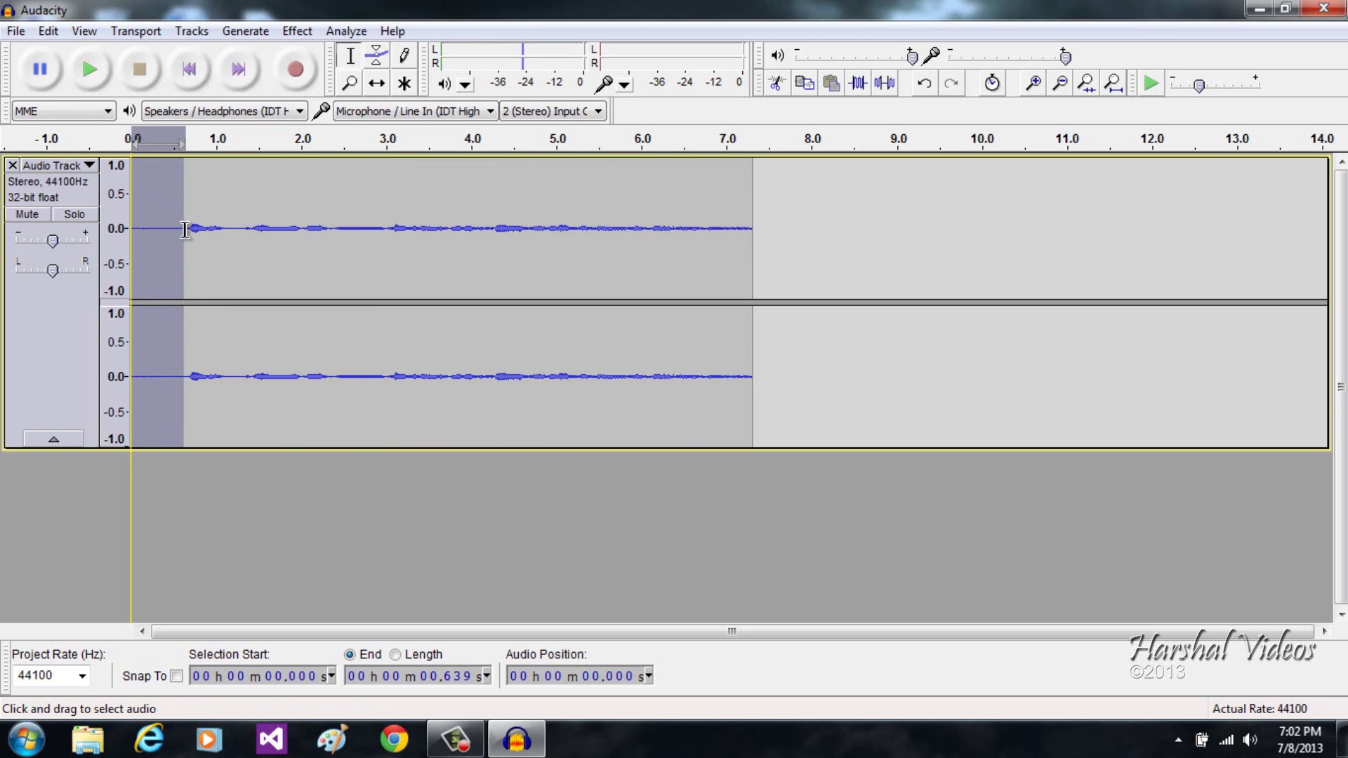
pyautogui.click(297, 31)
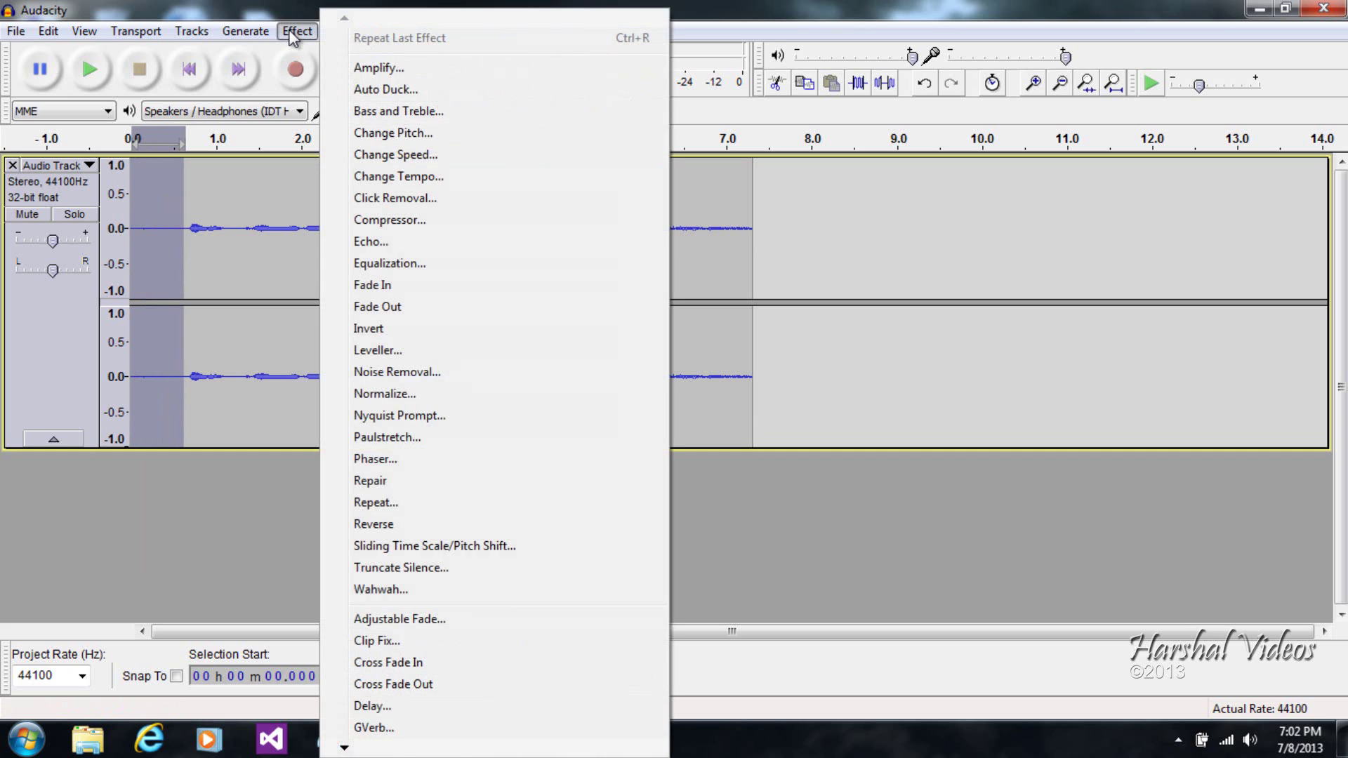
pyautogui.click(404, 373)
pyautogui.click(674, 268)
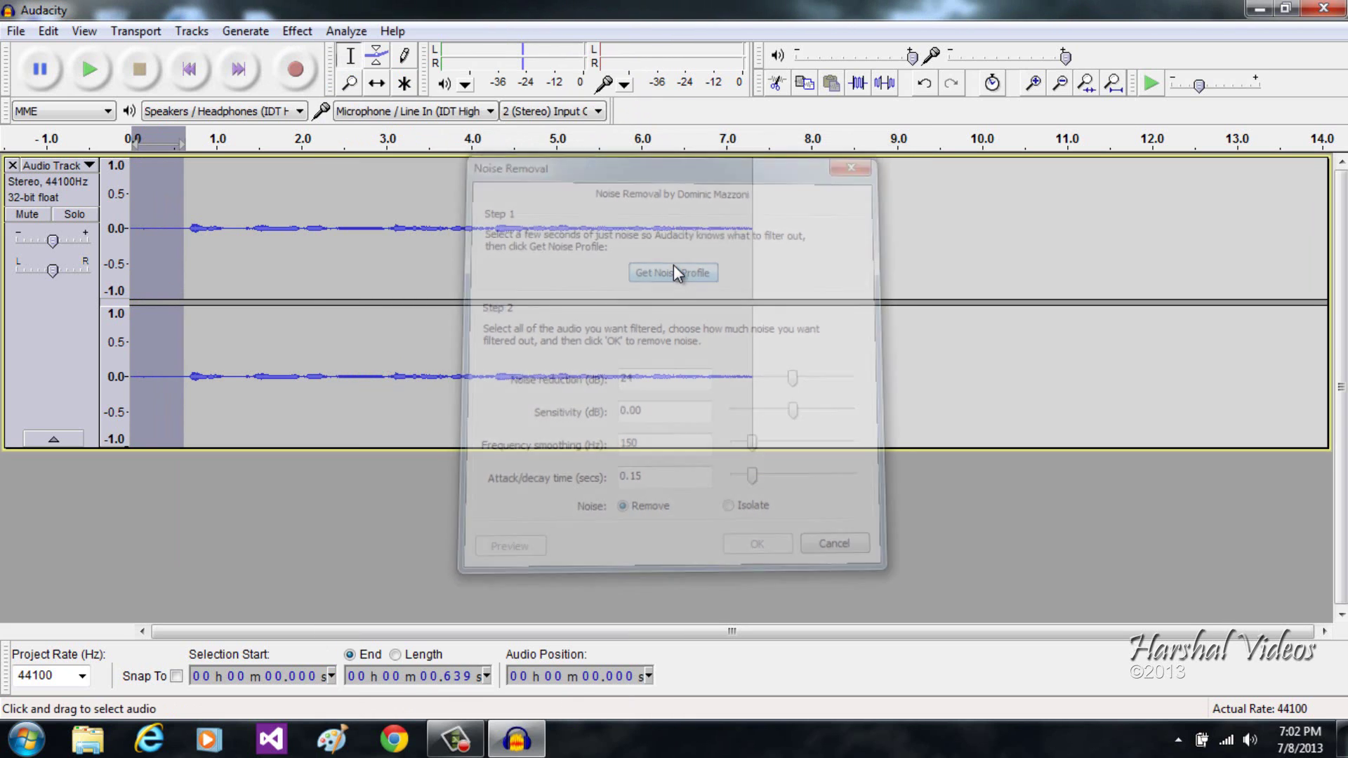
# - Apply Noise Removal to the whole 7.3-second recording and play the cleaned result
pyautogui.moveTo(172, 249); pyautogui.dragTo(752, 259)
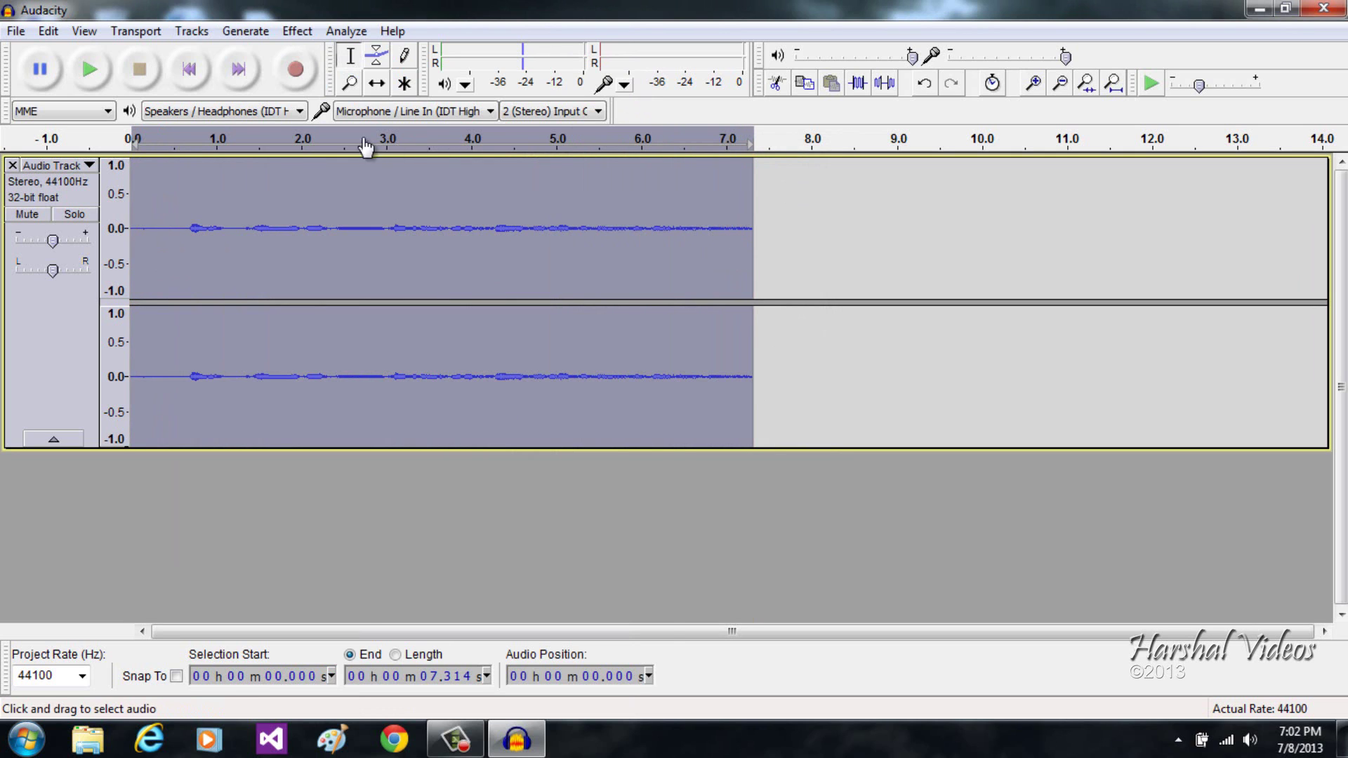
pyautogui.click(297, 30)
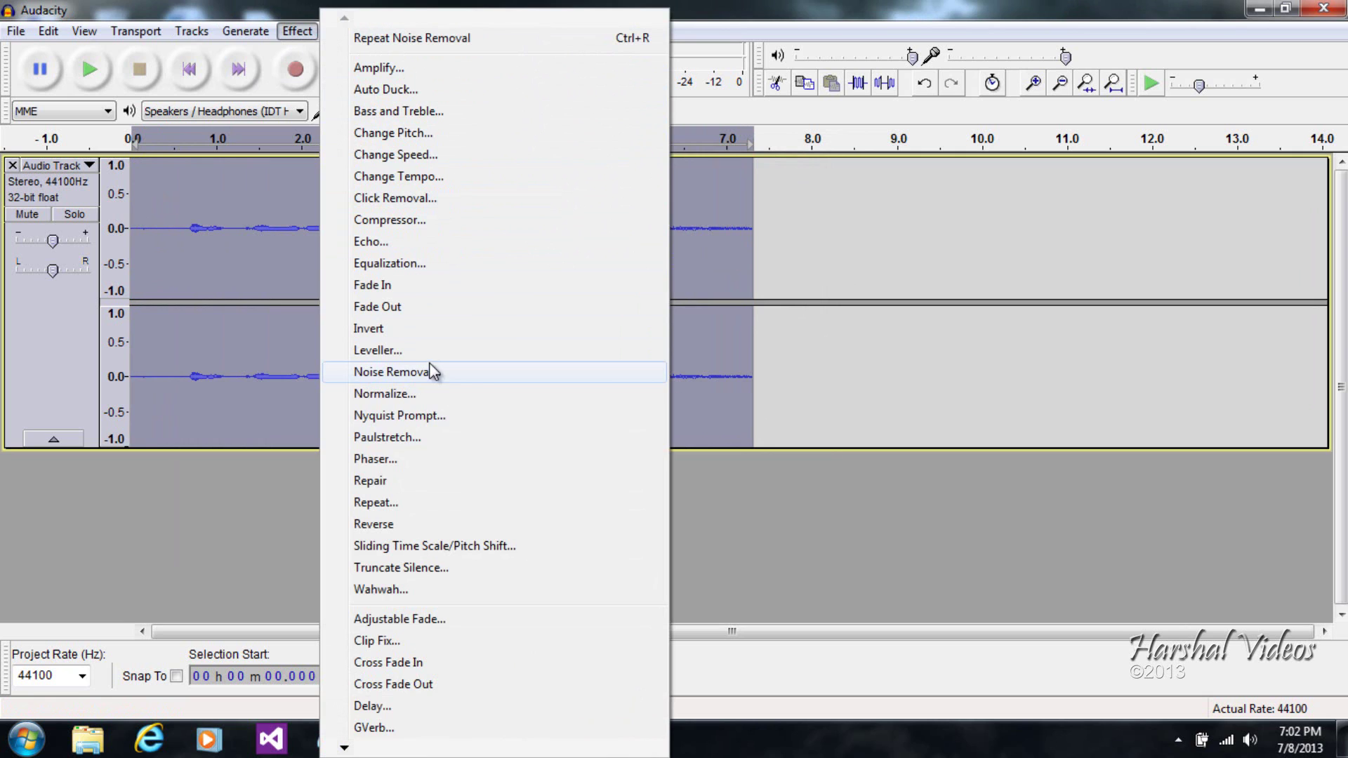
pyautogui.click(397, 372)
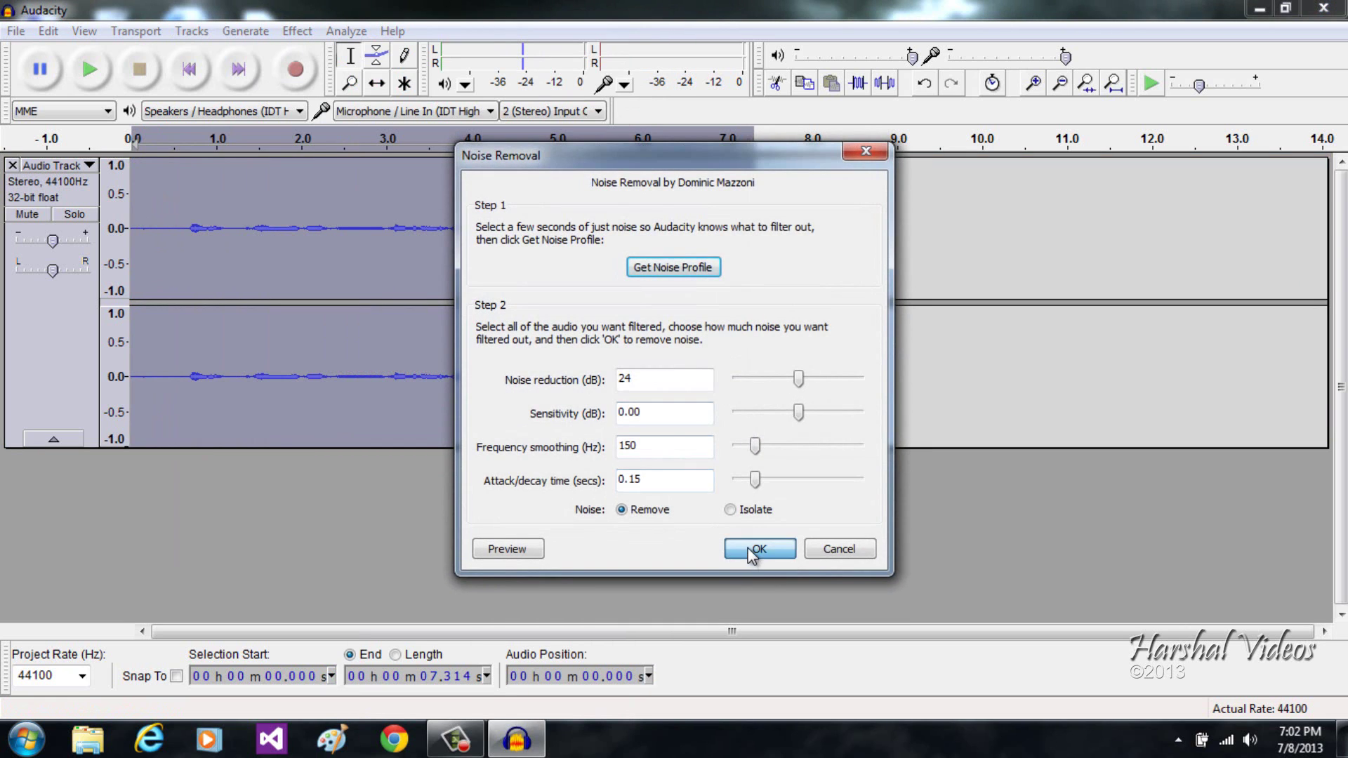
pyautogui.click(756, 549)
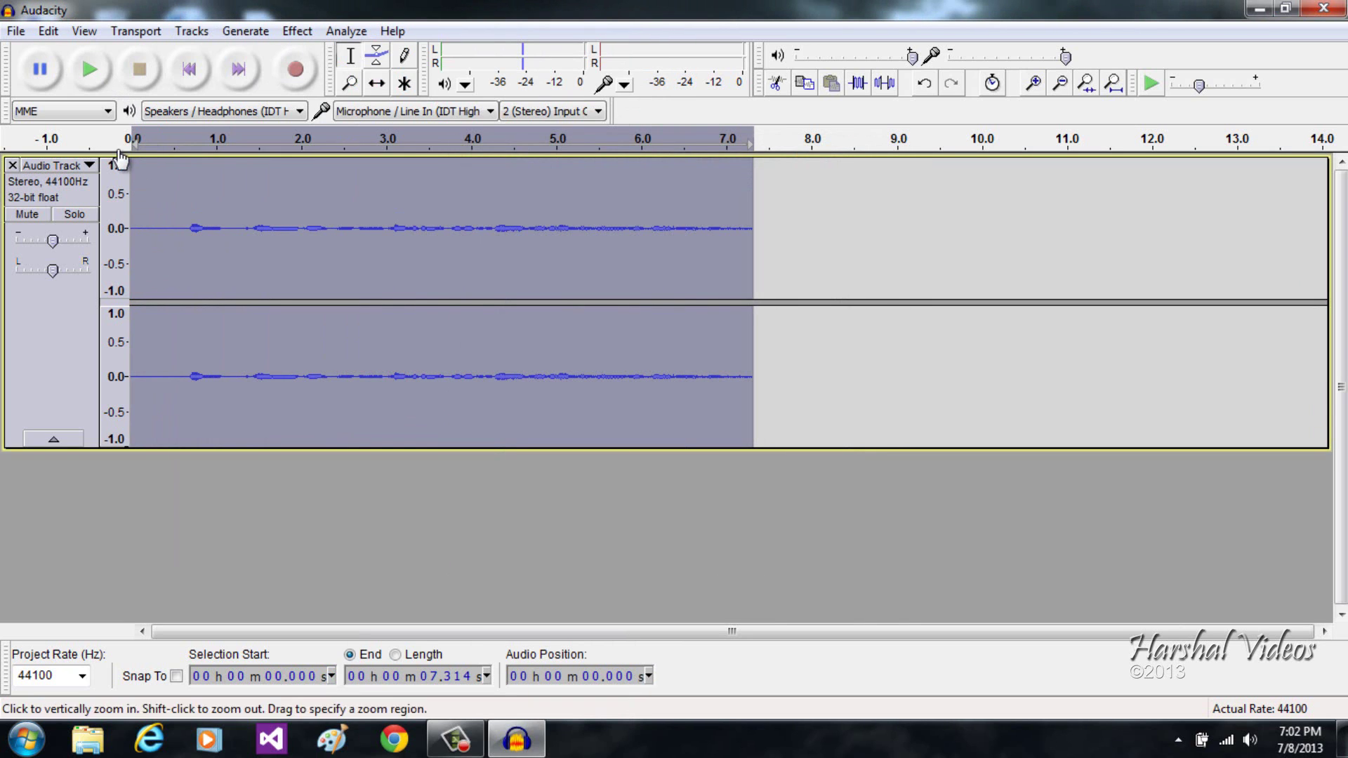
pyautogui.click(88, 72)
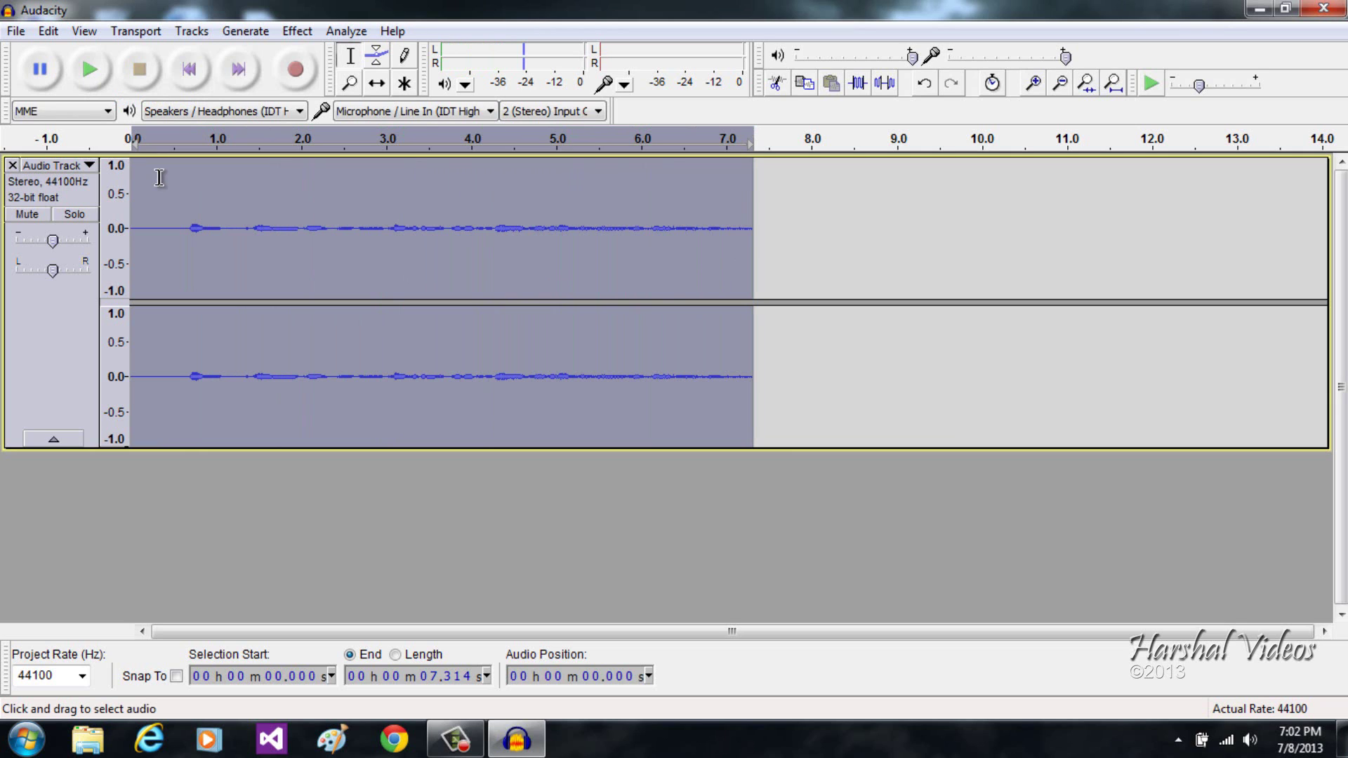
# - Inspect the Normalize options, cancel without applying, and reopen the Effect menu
pyautogui.click(308, 31)
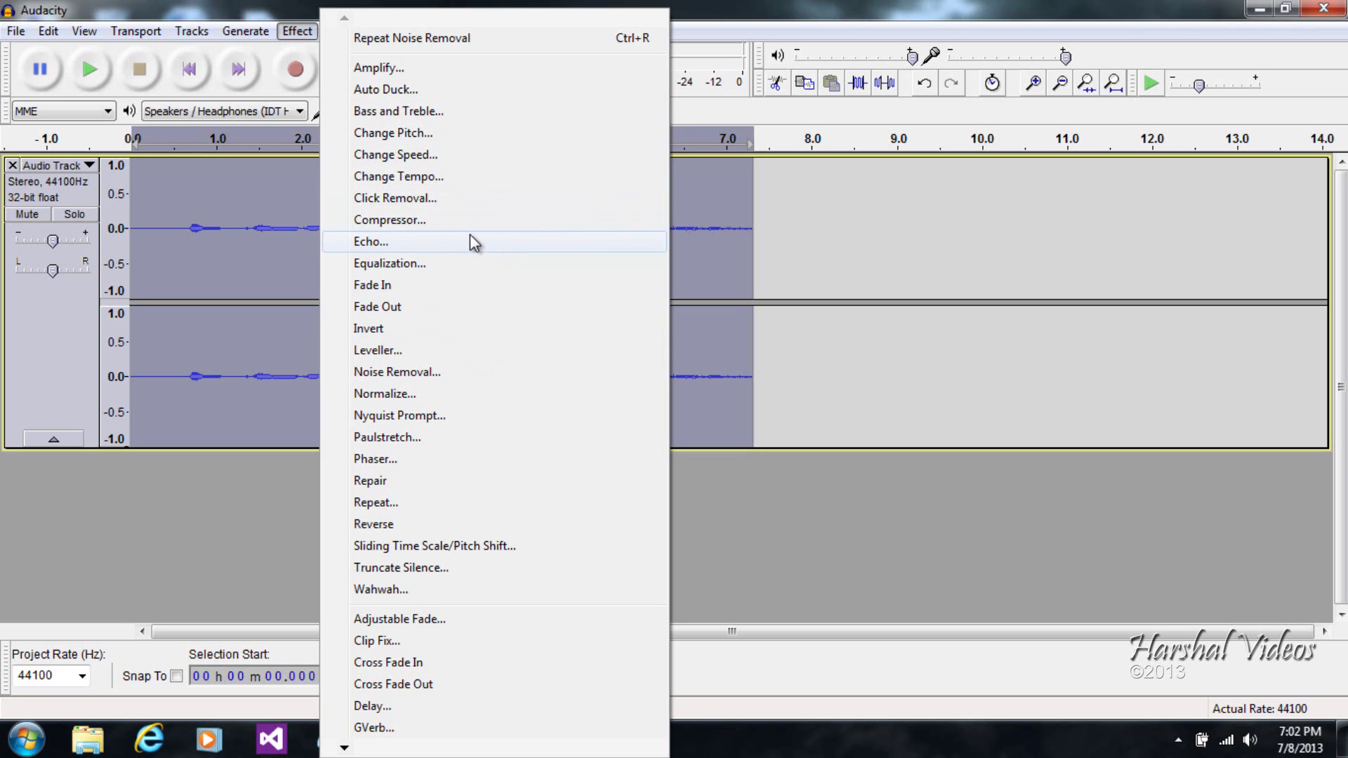
pyautogui.click(441, 394)
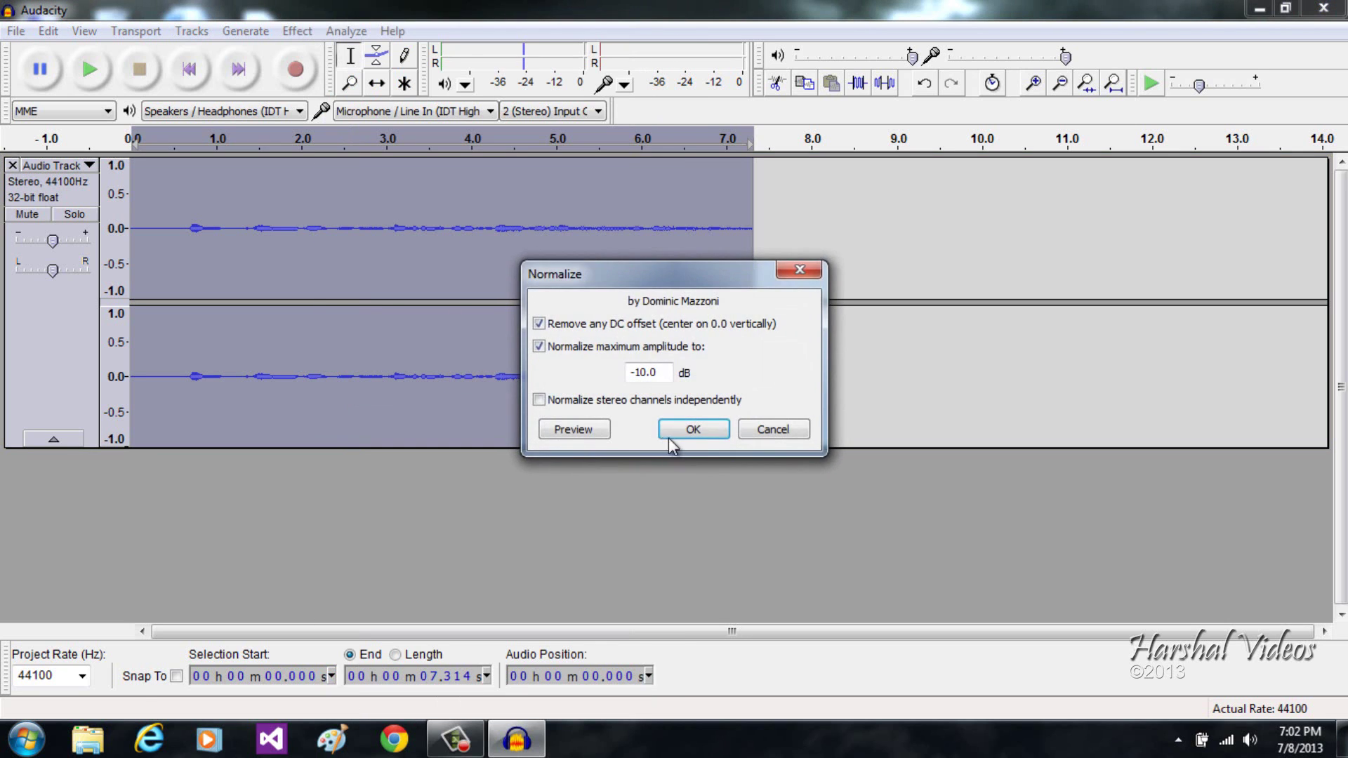
pyautogui.click(775, 432)
pyautogui.click(297, 30)
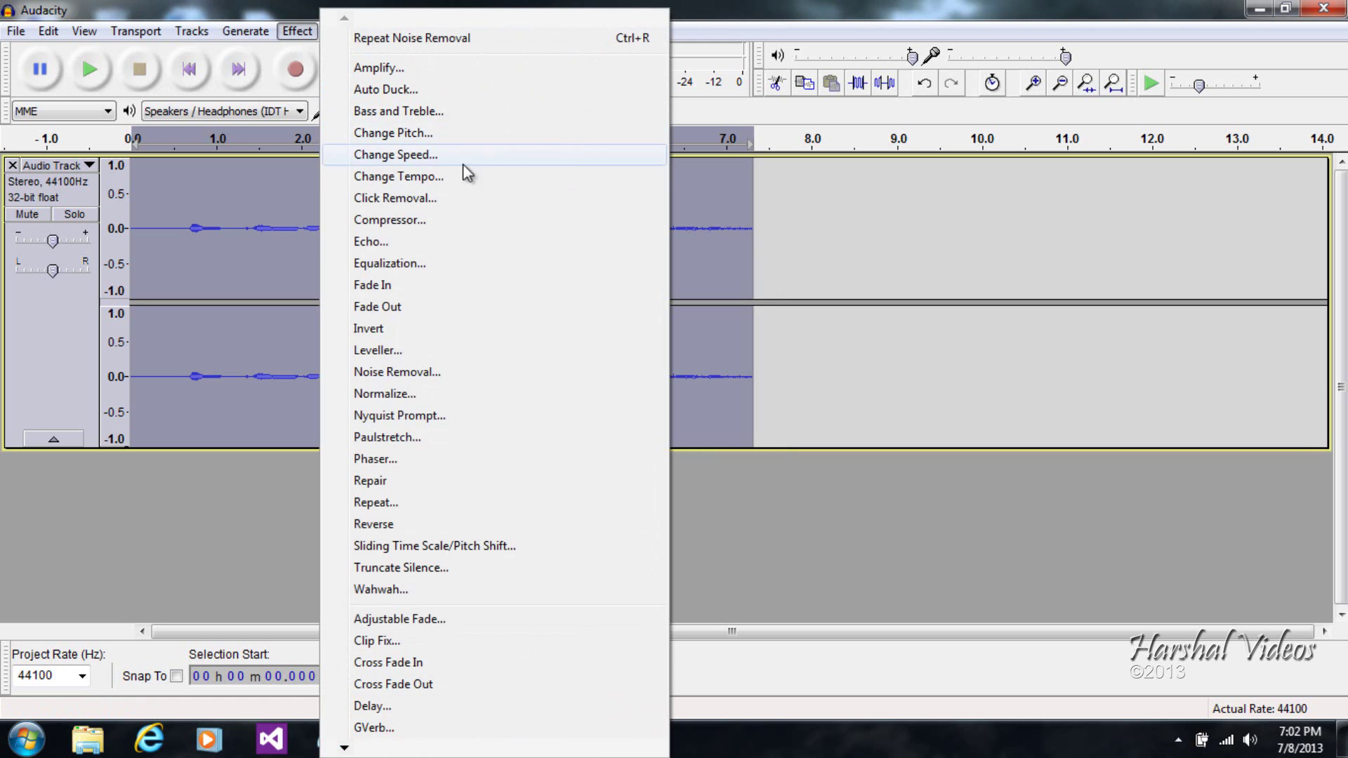
# - Preview the Telephone equalization curve on the voice recording
pyautogui.click(464, 264)
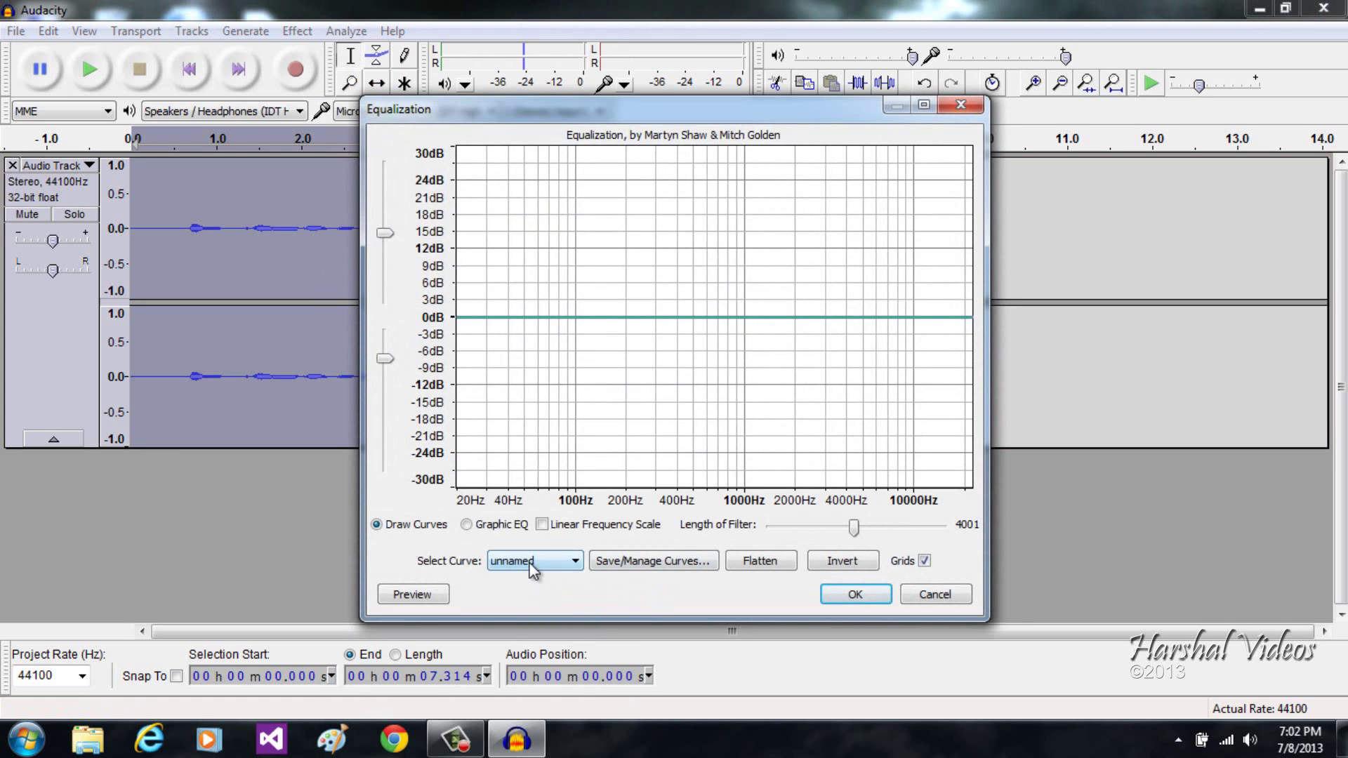
pyautogui.click(531, 569)
pyautogui.click(541, 591)
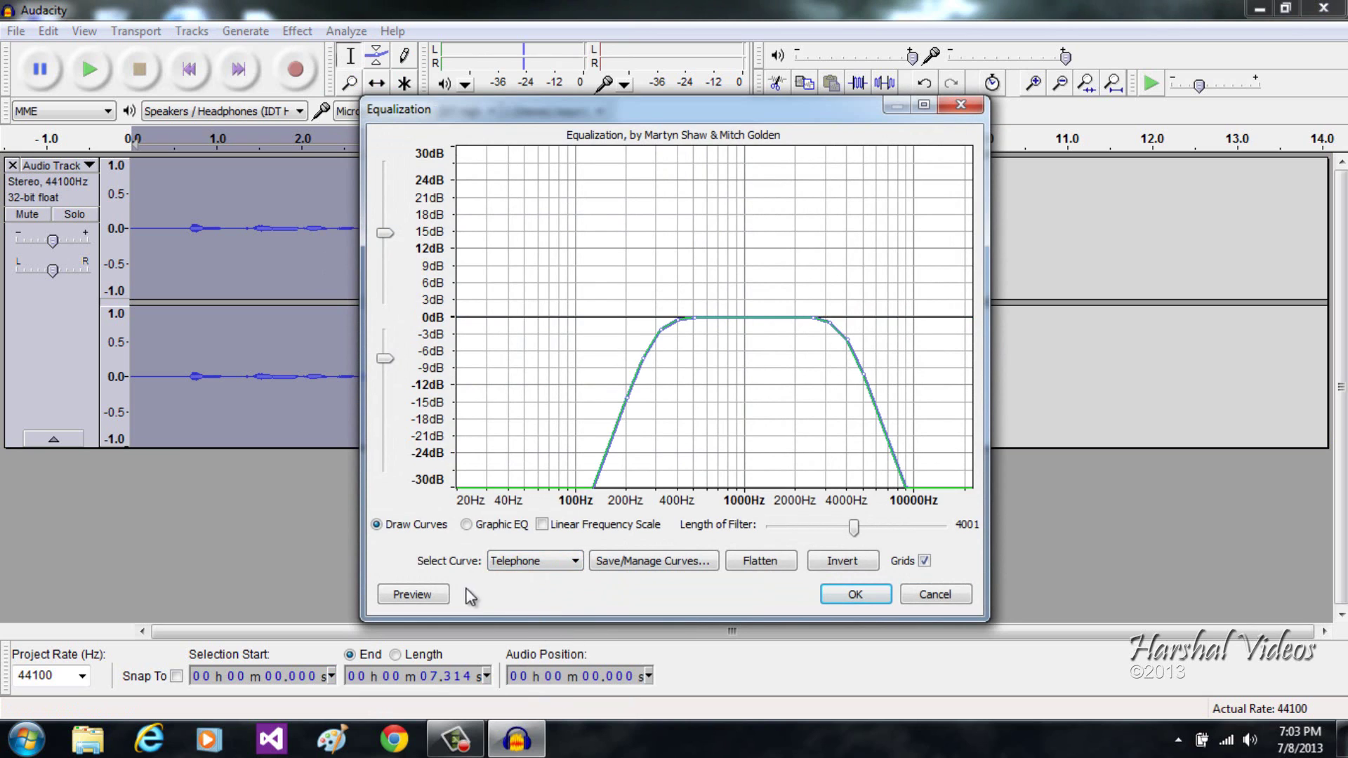
pyautogui.click(445, 594)
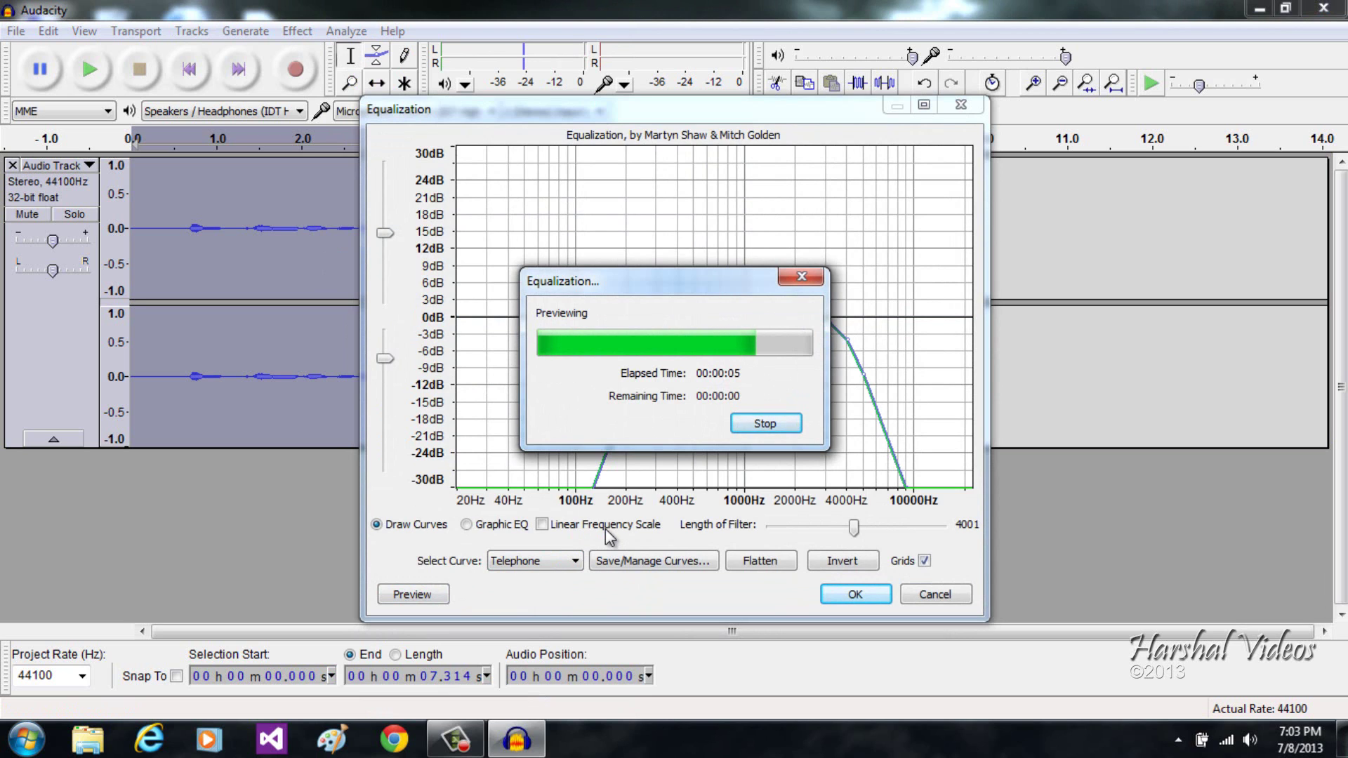
# - Reset equalization to the flat unnamed curve, close it, and clear the selection
pyautogui.click(576, 561)
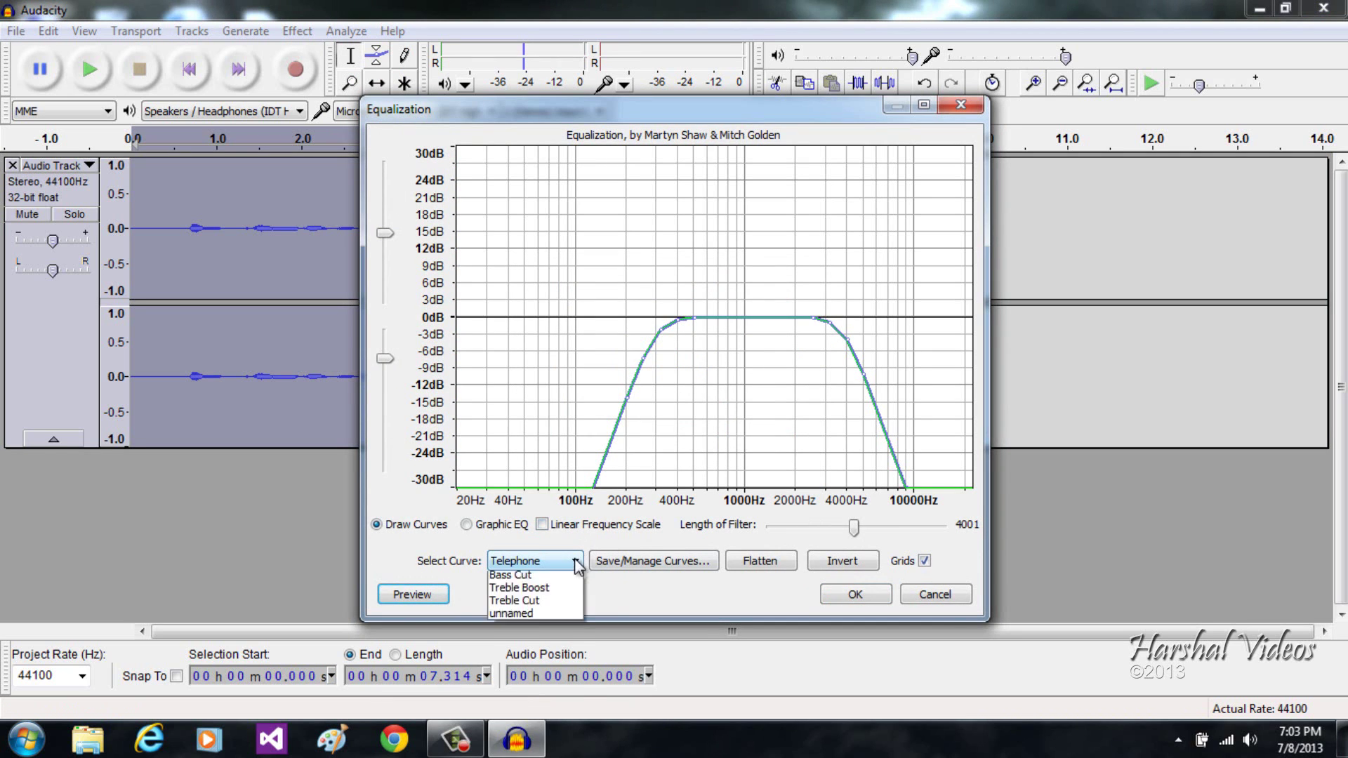
pyautogui.click(542, 693)
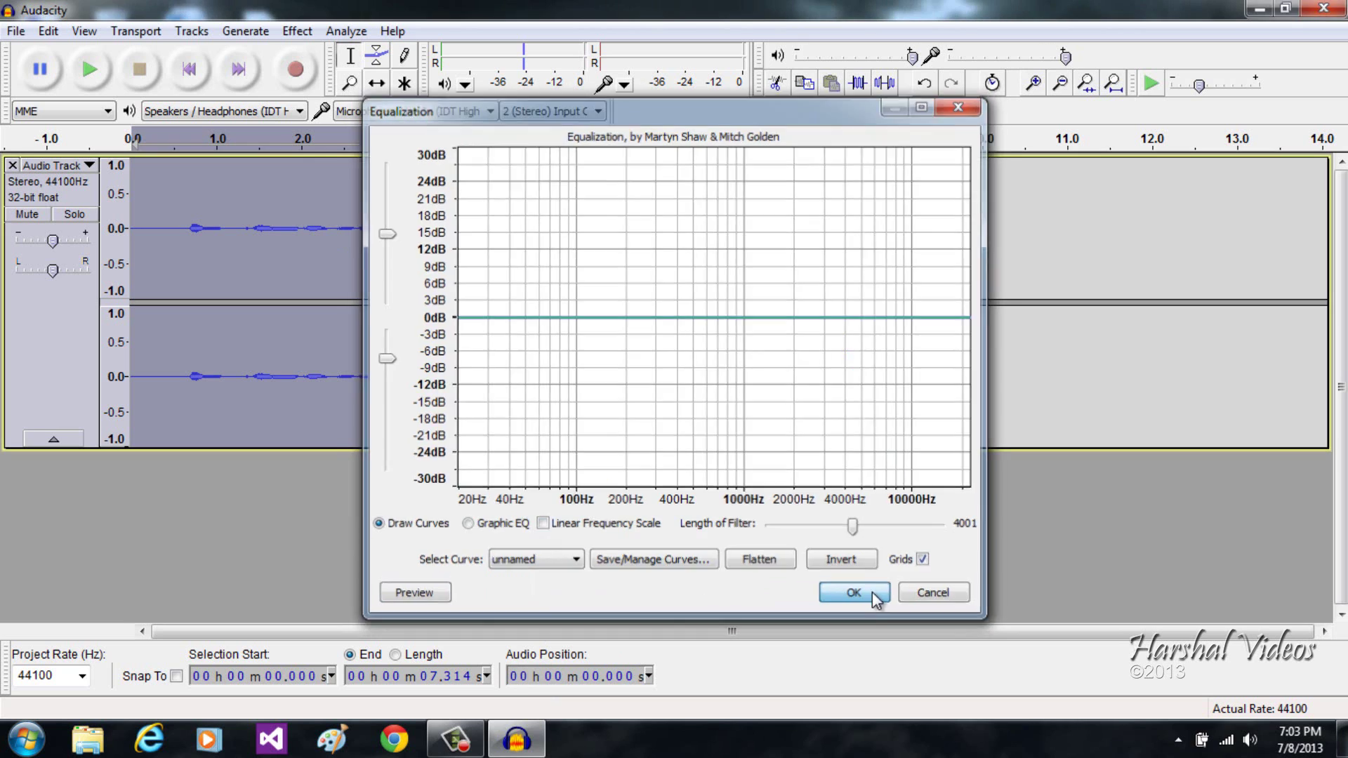
pyautogui.click(854, 594)
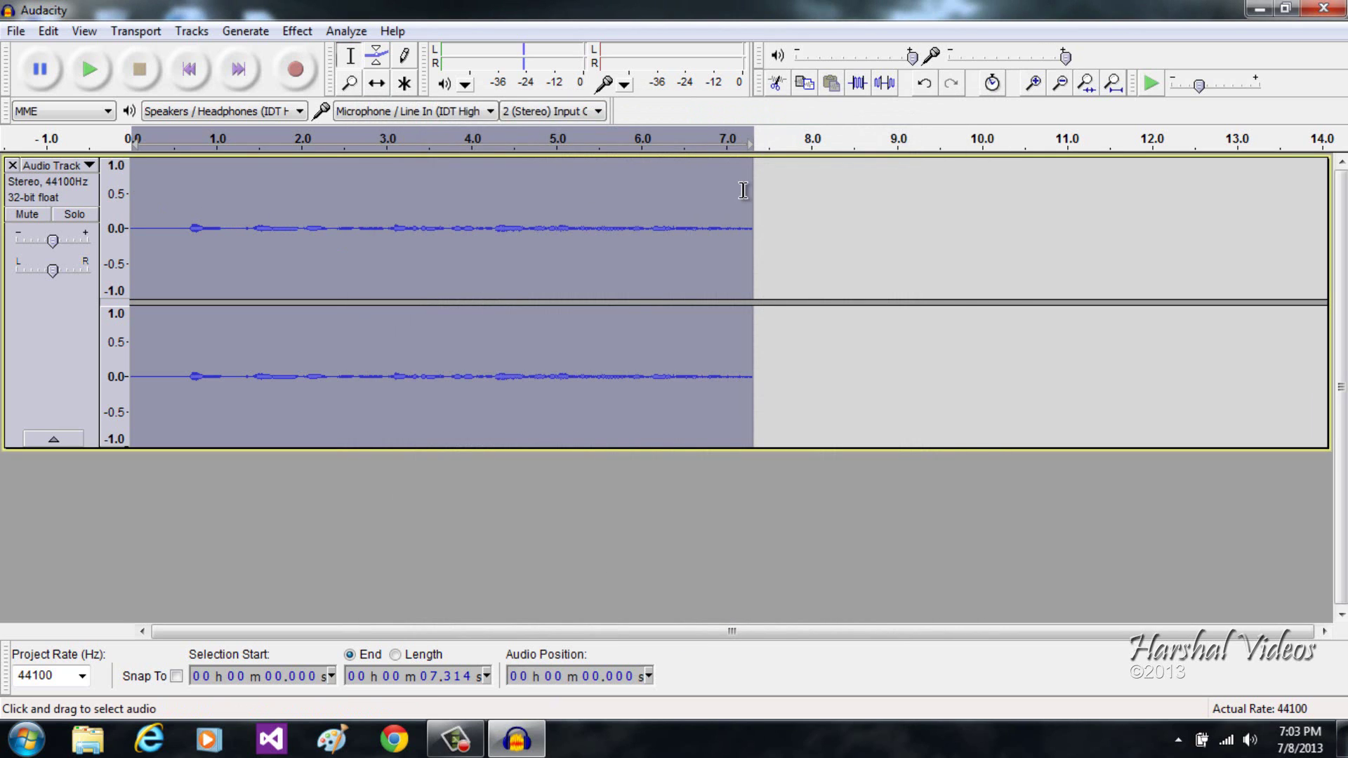
pyautogui.click(803, 220)
# - Import the BM MP3 from the Desktop as a second stereo track
pyautogui.click(766, 222)
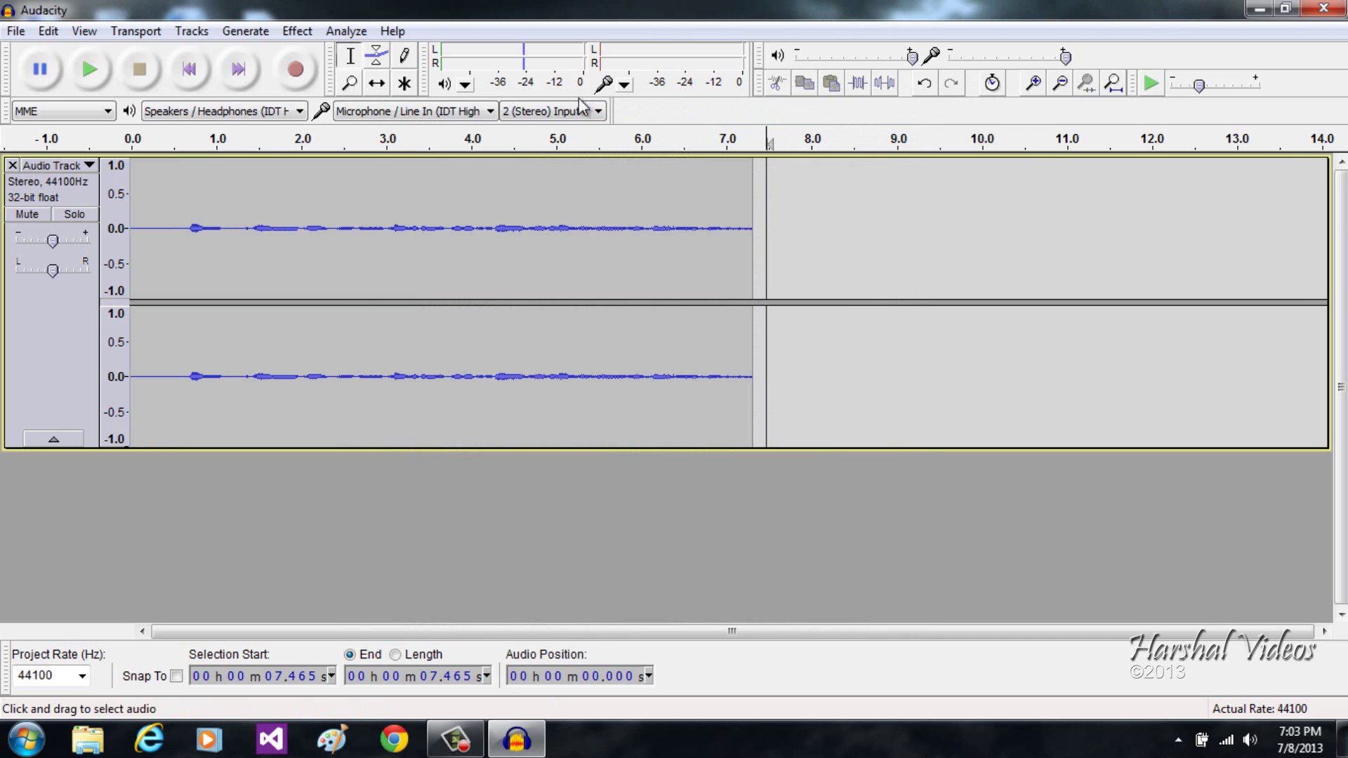
pyautogui.click(16, 31)
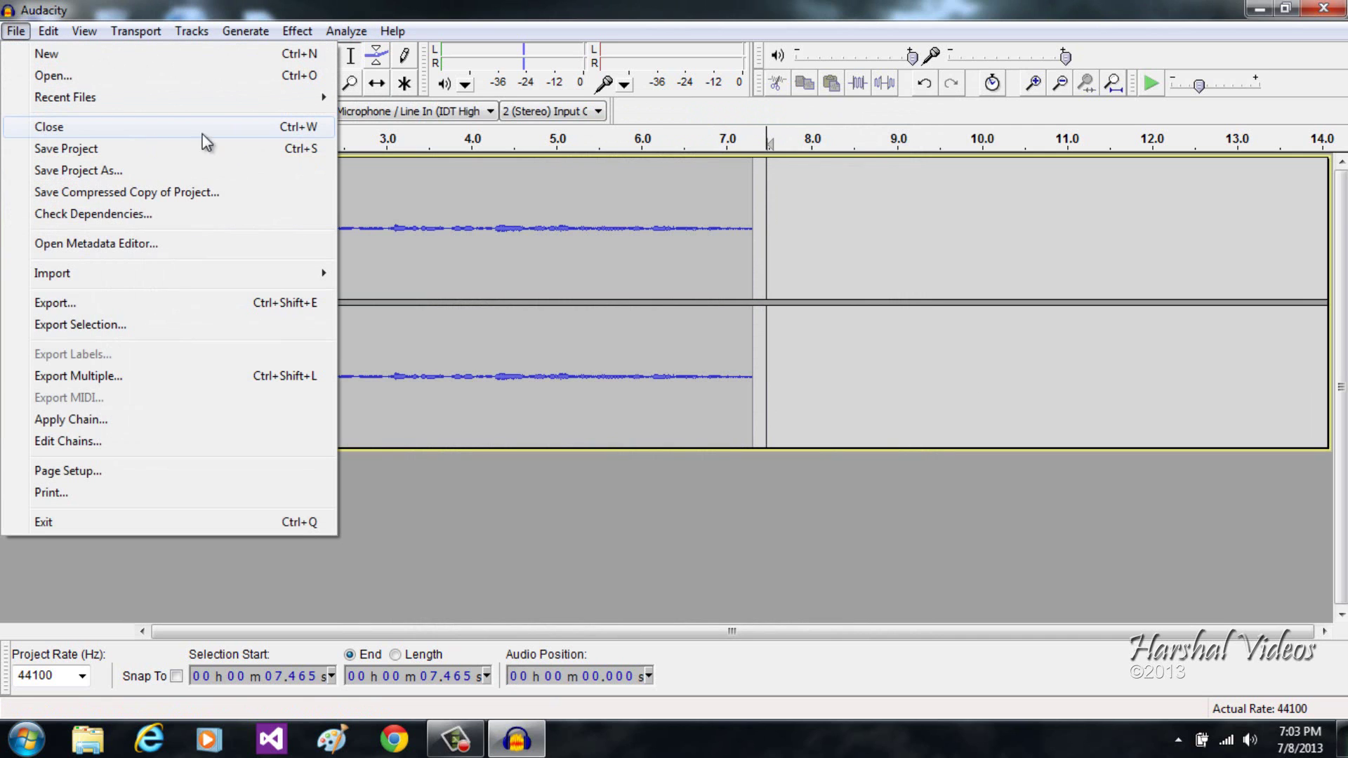
pyautogui.moveTo(266, 275)
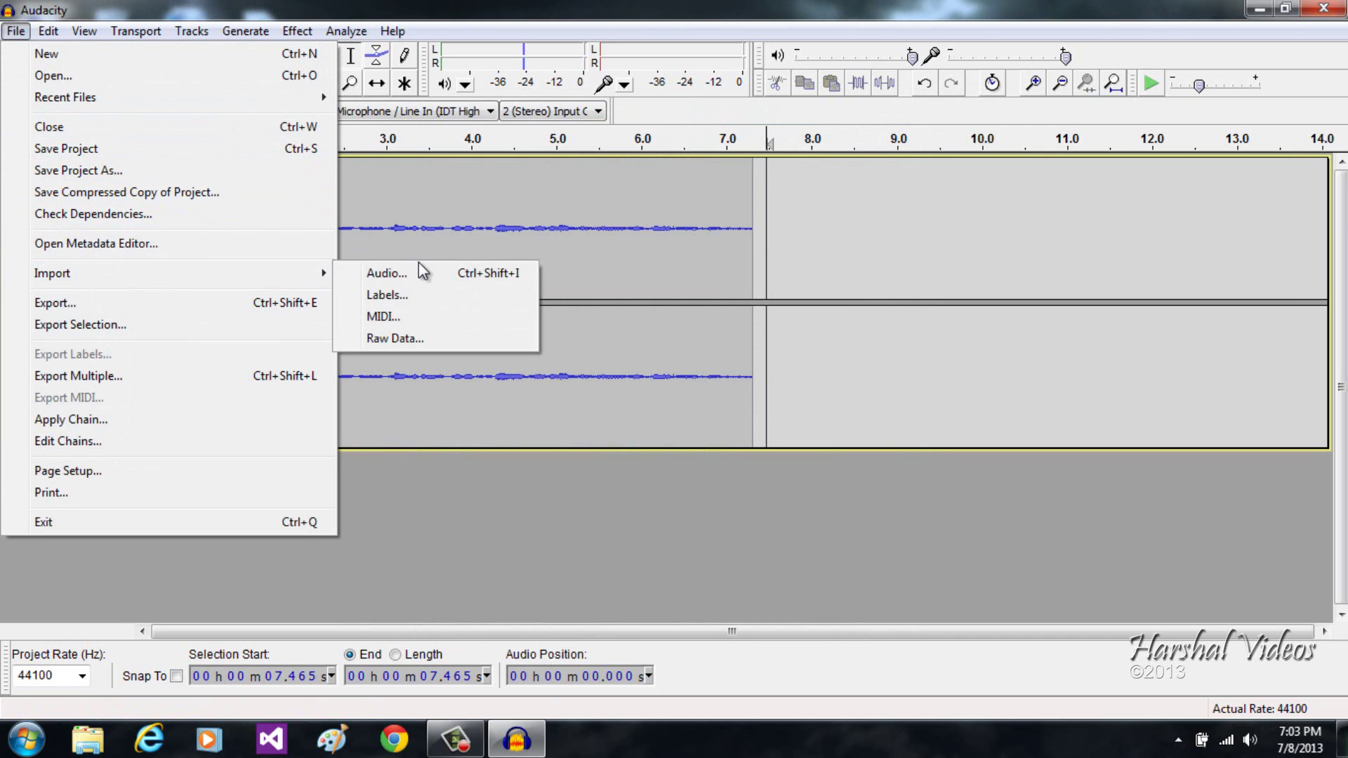
pyautogui.click(419, 270)
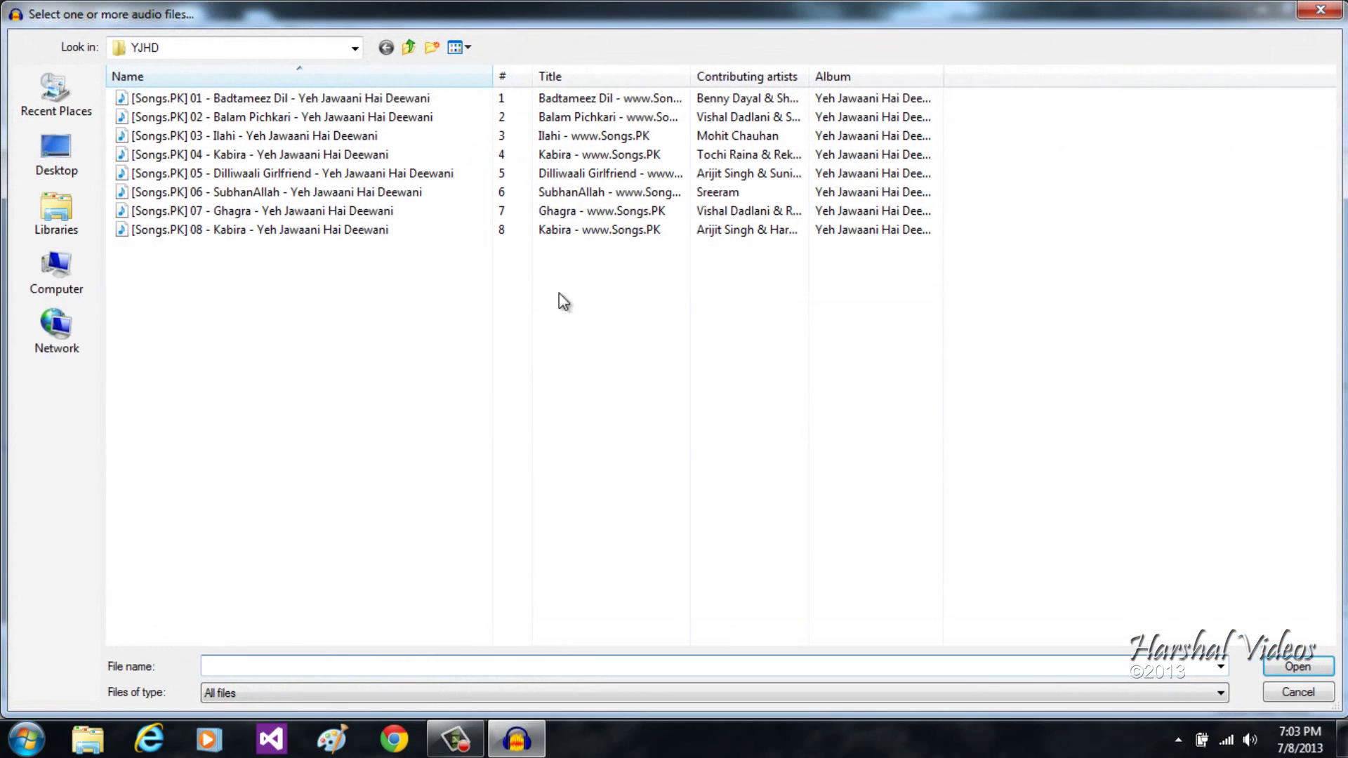
pyautogui.click(57, 217)
pyautogui.click(56, 156)
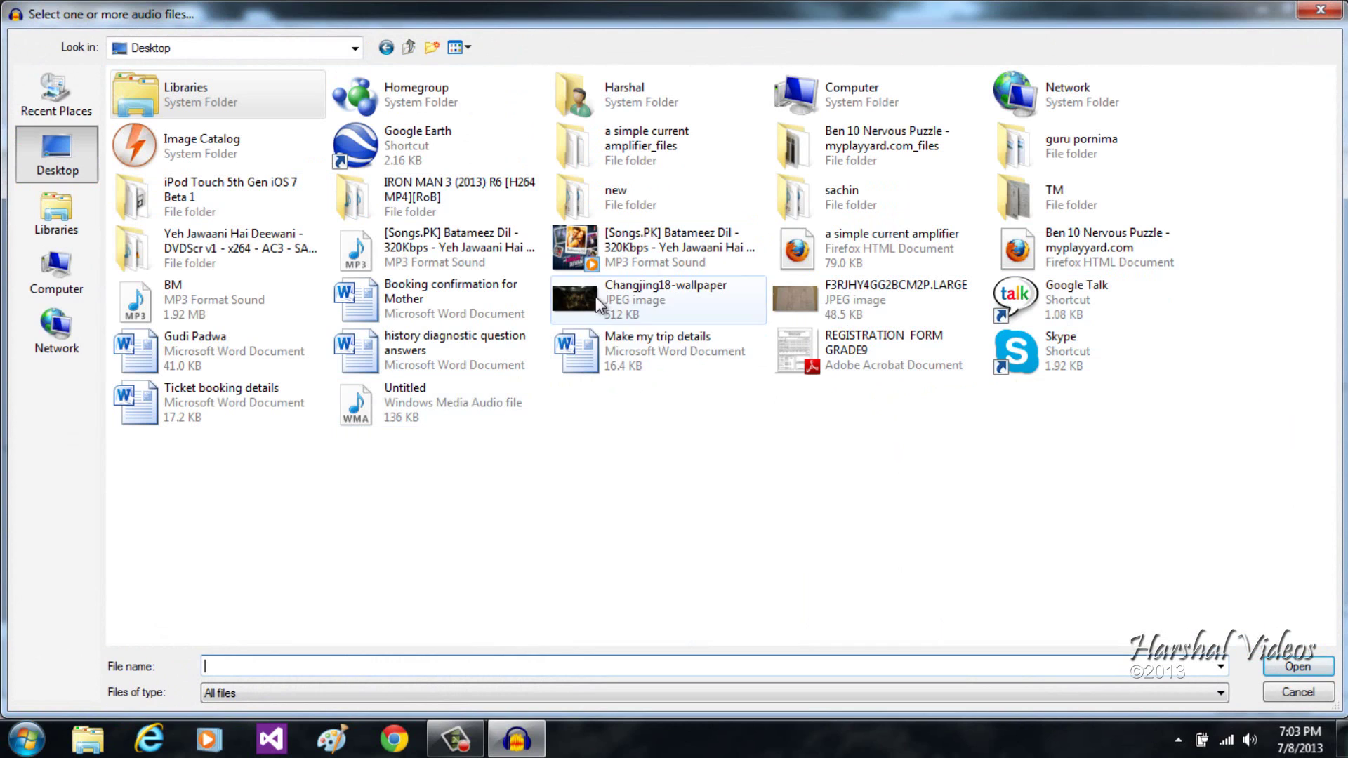
pyautogui.click(731, 491)
pyautogui.press('b')
pyautogui.press('b')
pyautogui.press('b')
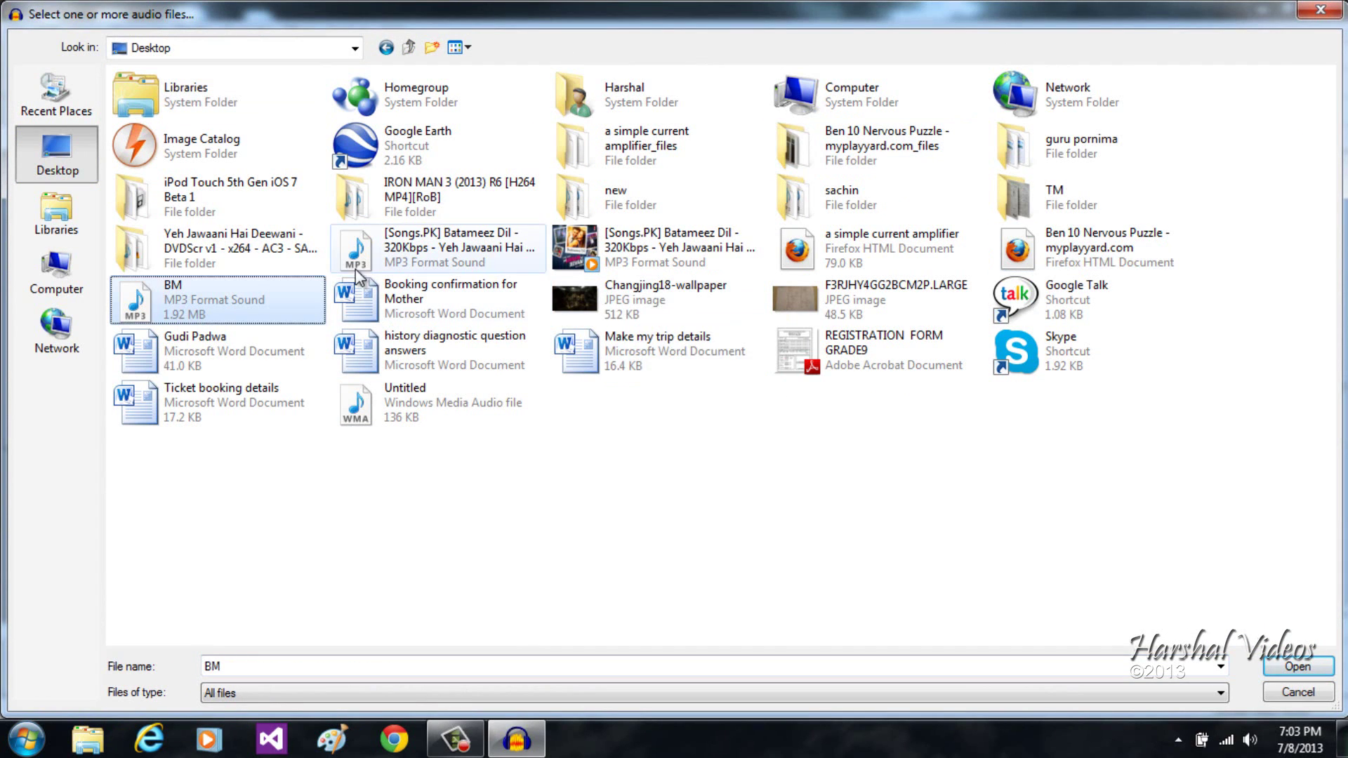
pyautogui.click(1327, 666)
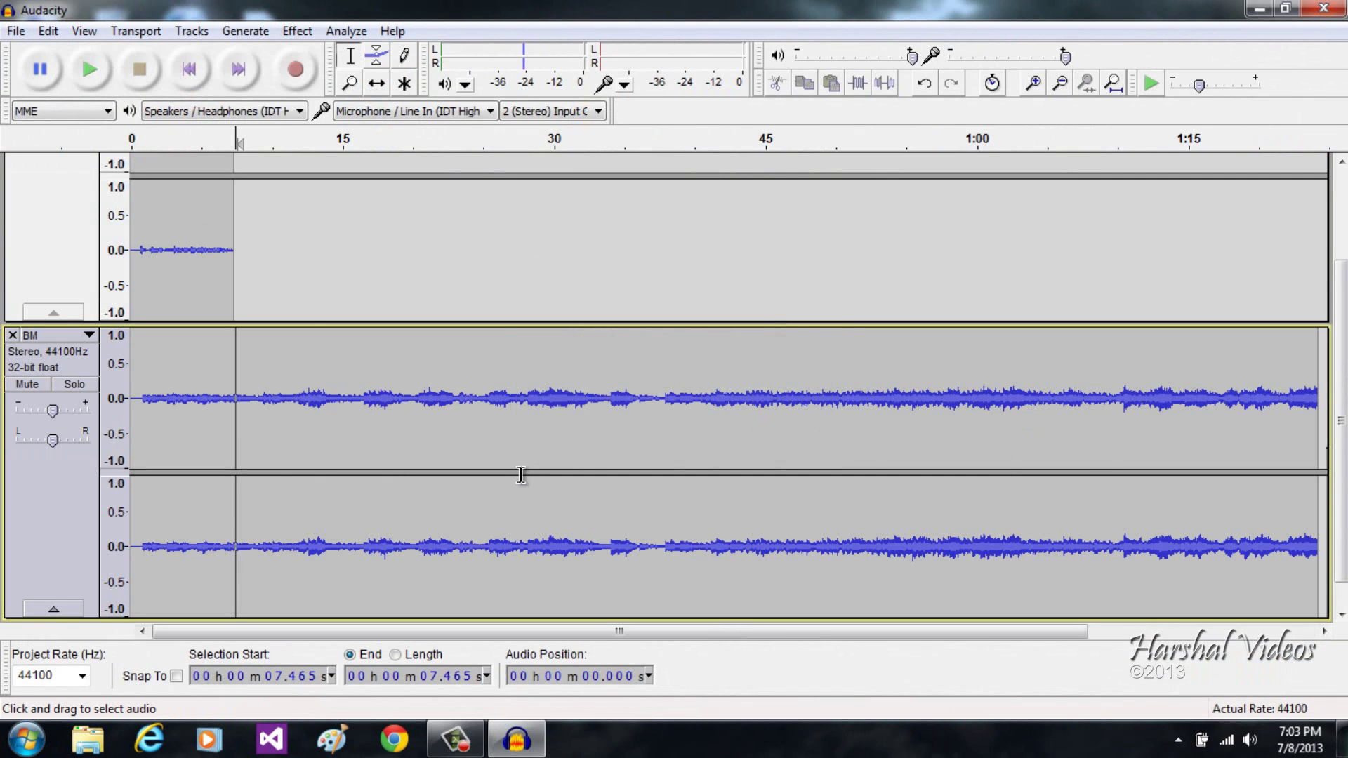
# - Zoom to the first 40 seconds and compare the voice clip's length with the song
pyautogui.click(1060, 85)
pyautogui.click(1061, 84)
pyautogui.click(1033, 84)
pyautogui.click(1033, 84)
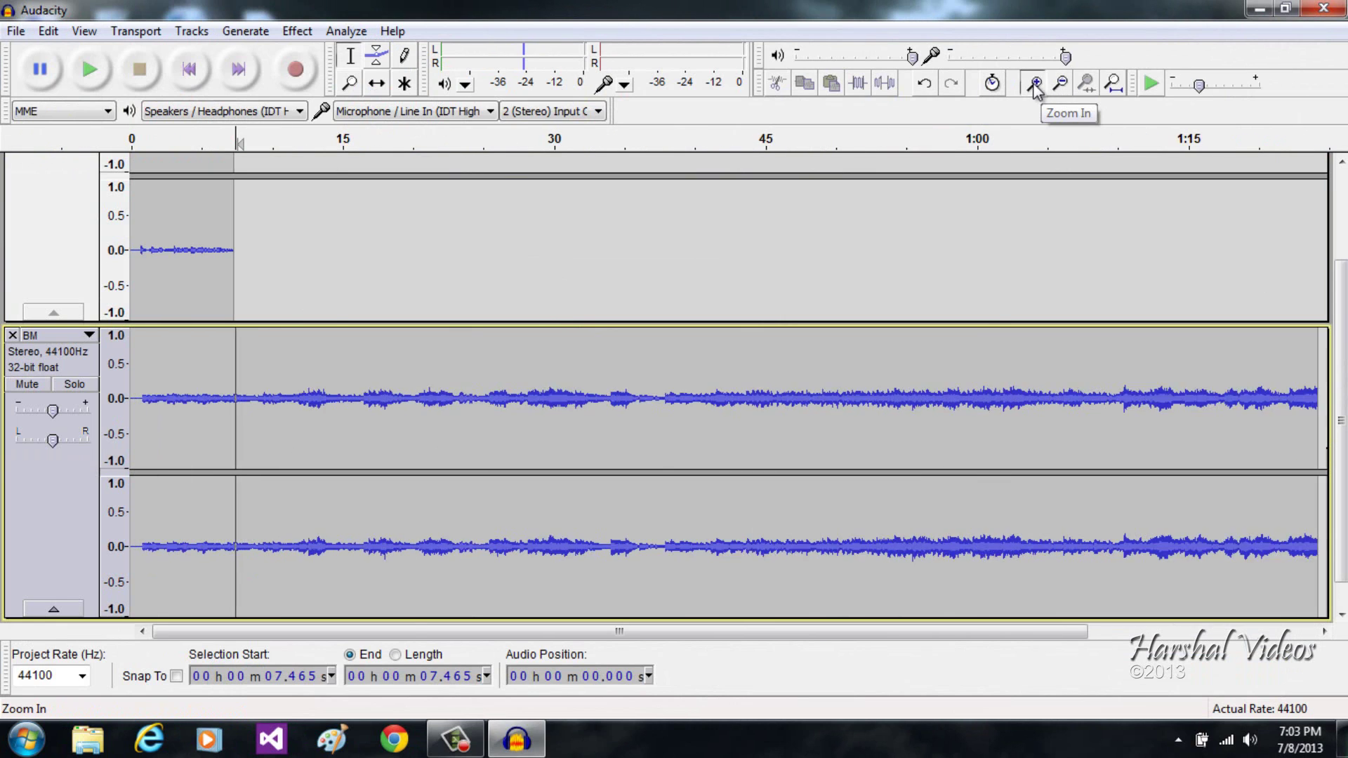
pyautogui.click(1033, 85)
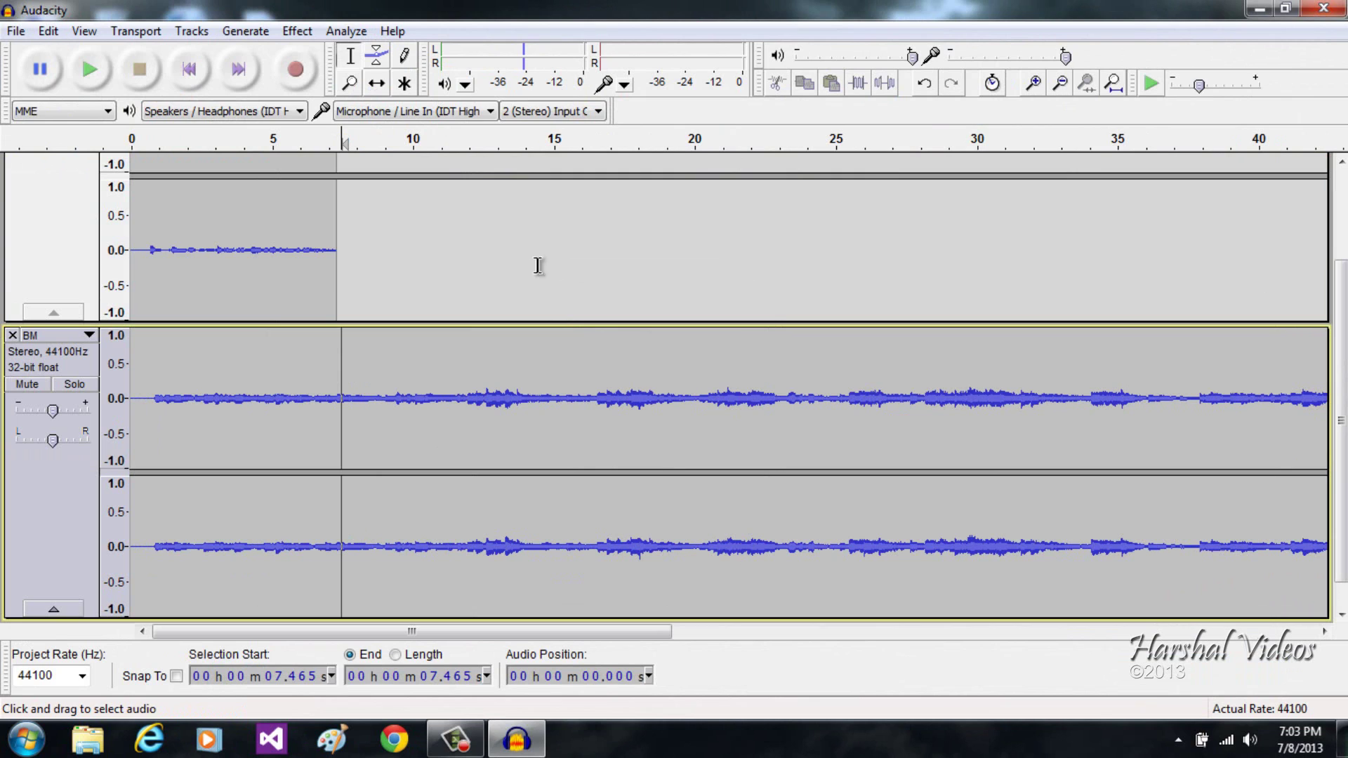
pyautogui.moveTo(340, 260); pyautogui.dragTo(130, 249)
pyautogui.click(156, 499)
pyautogui.moveTo(156, 499); pyautogui.dragTo(1108, 513)
pyautogui.moveTo(833, 563); pyautogui.dragTo(557, 530)
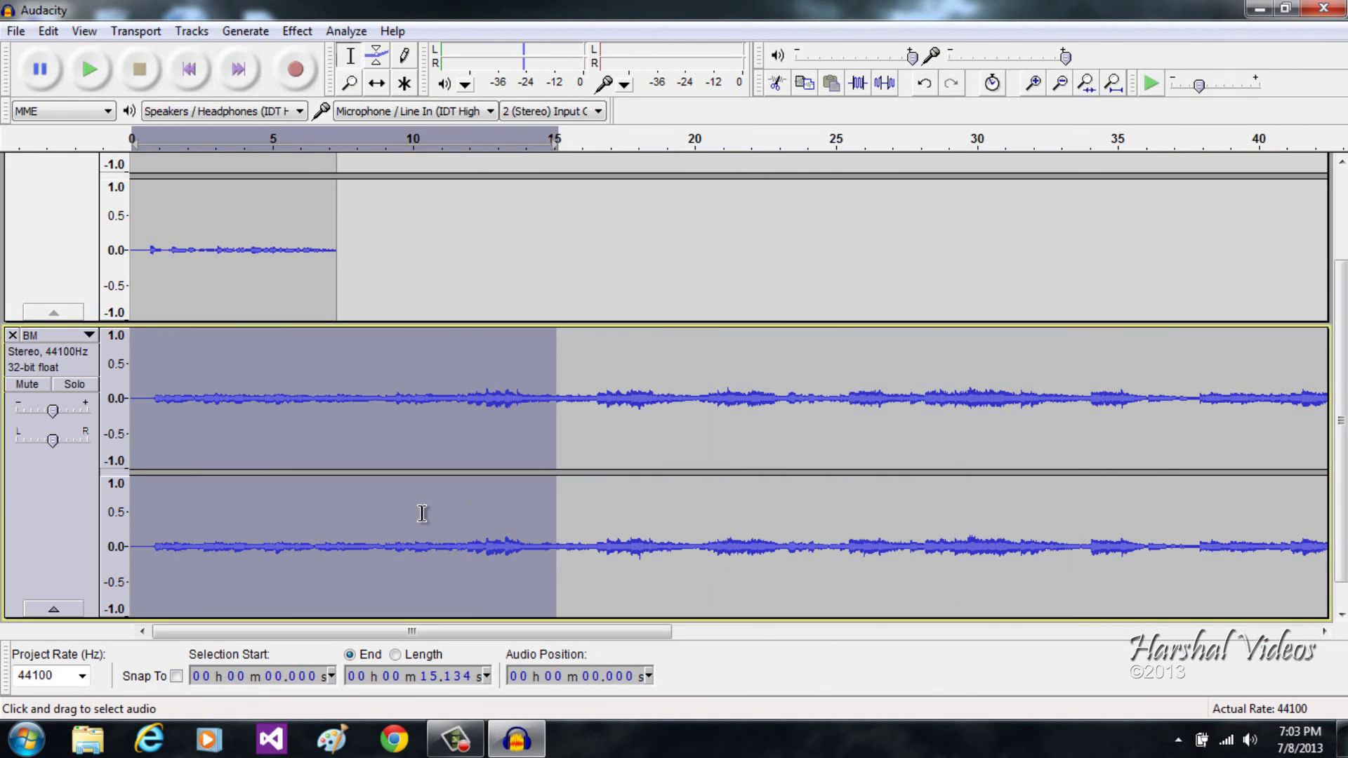
pyautogui.click(361, 491)
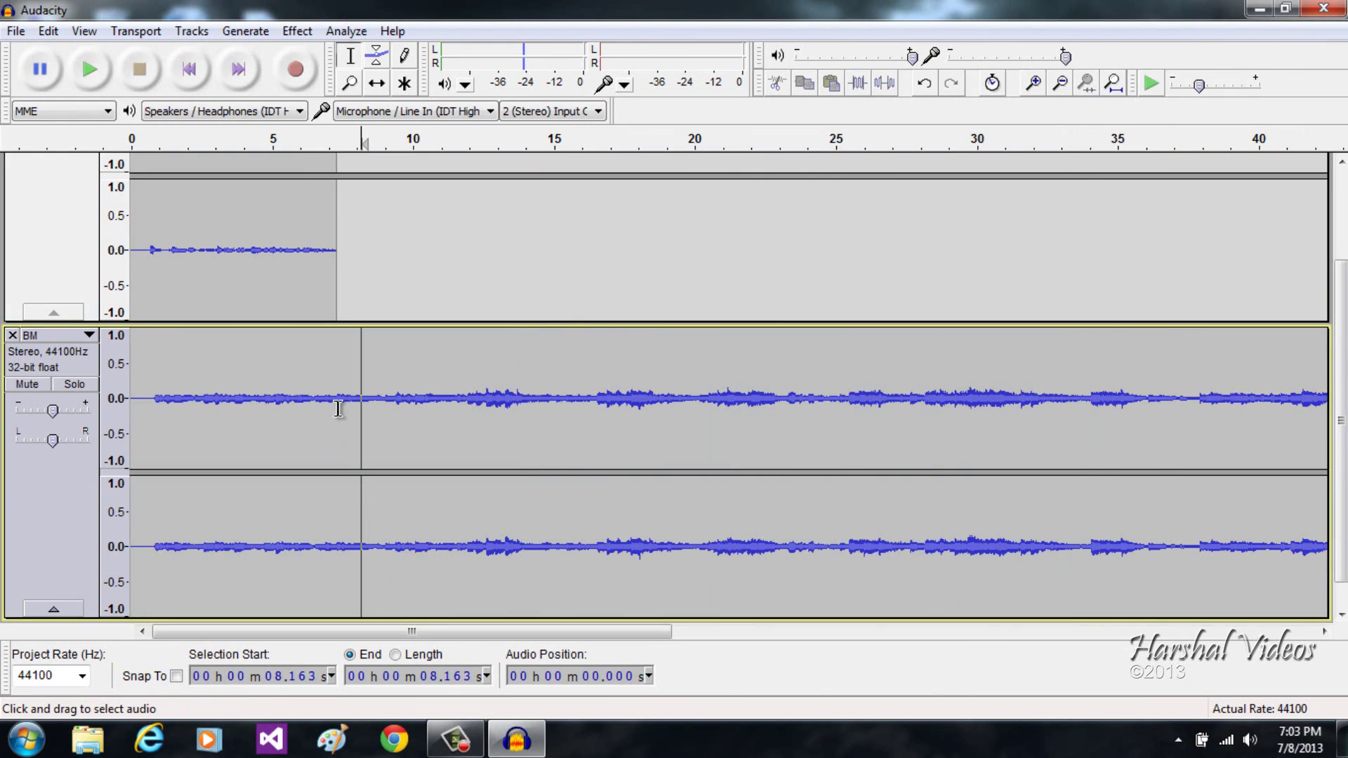
# - Cut the BM song from 8.373 s to its end, then zoom to the first 11 seconds
pyautogui.moveTo(367, 400); pyautogui.dragTo(1029, 461)
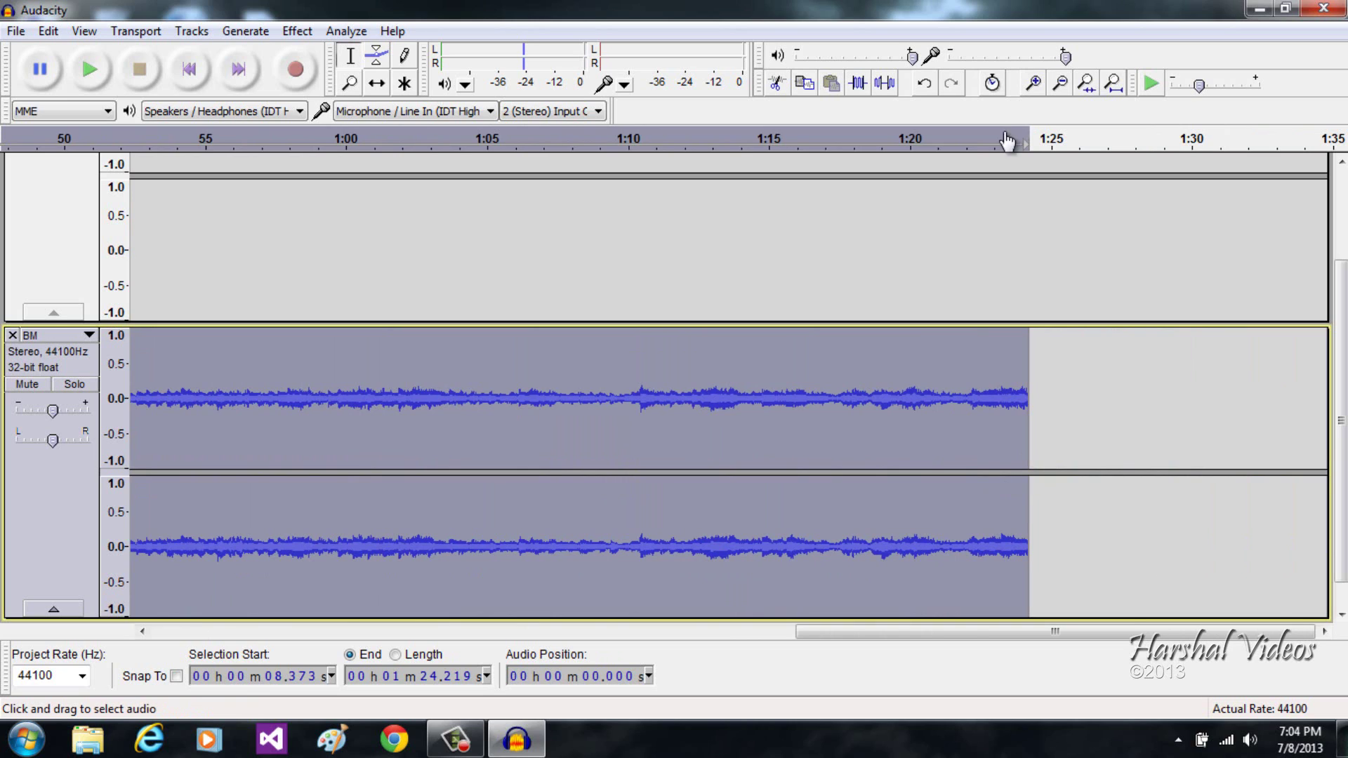
pyautogui.click(778, 84)
pyautogui.moveTo(821, 631); pyautogui.dragTo(188, 613)
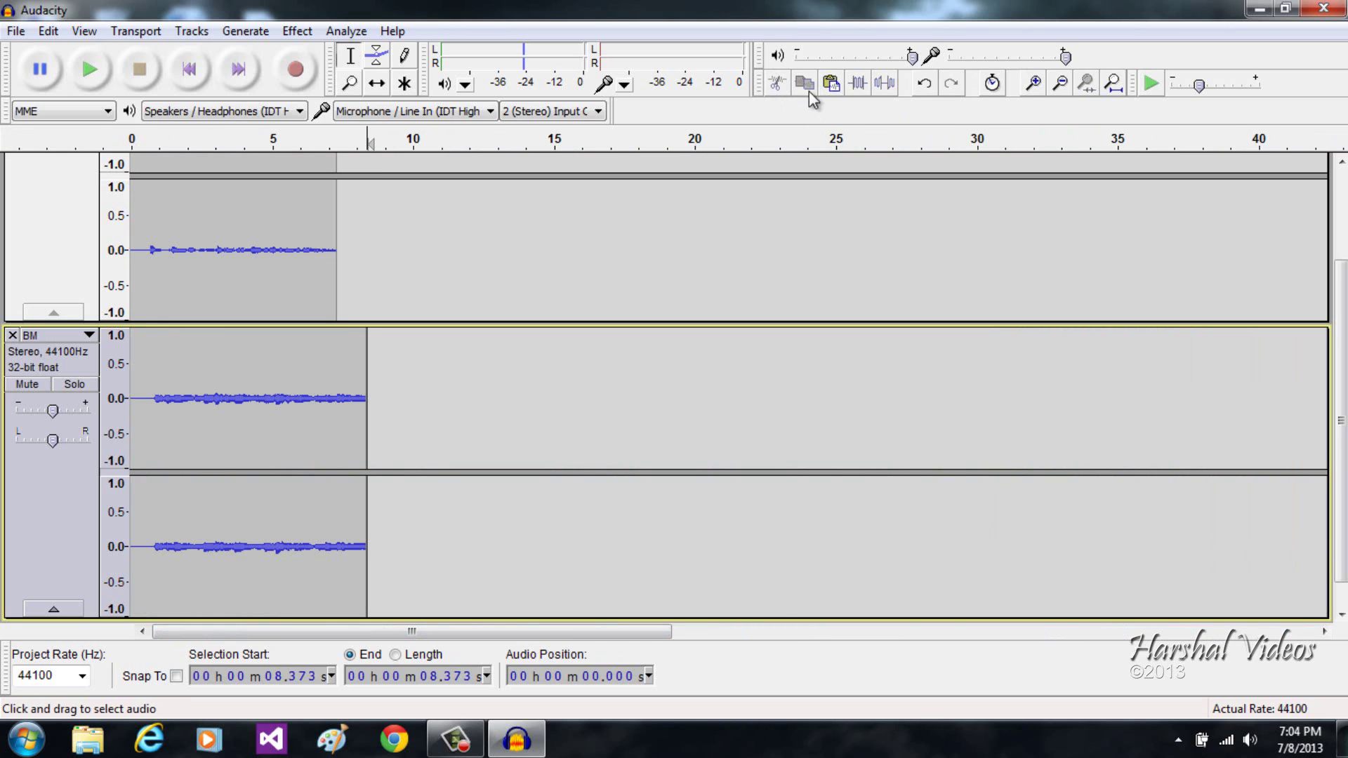
pyautogui.click(1033, 83)
pyautogui.click(1034, 83)
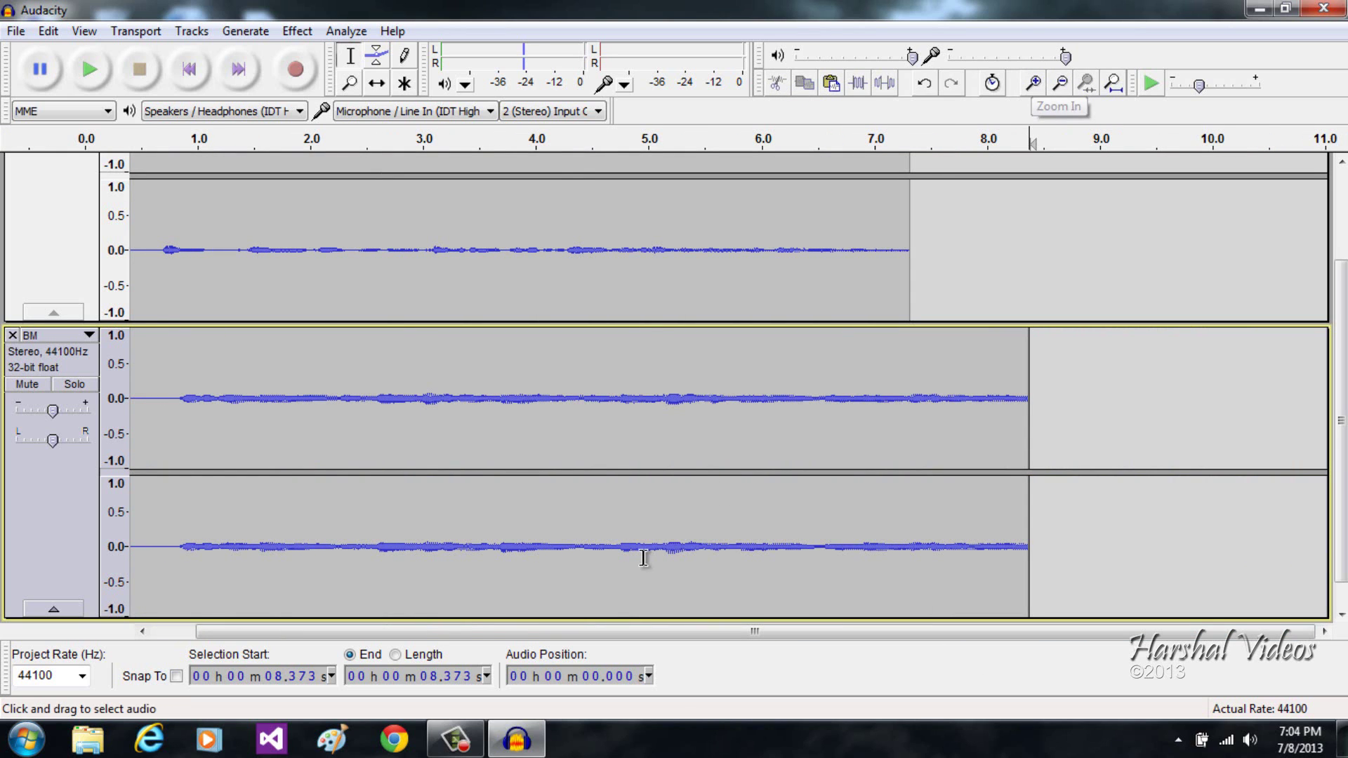
pyautogui.click(91, 68)
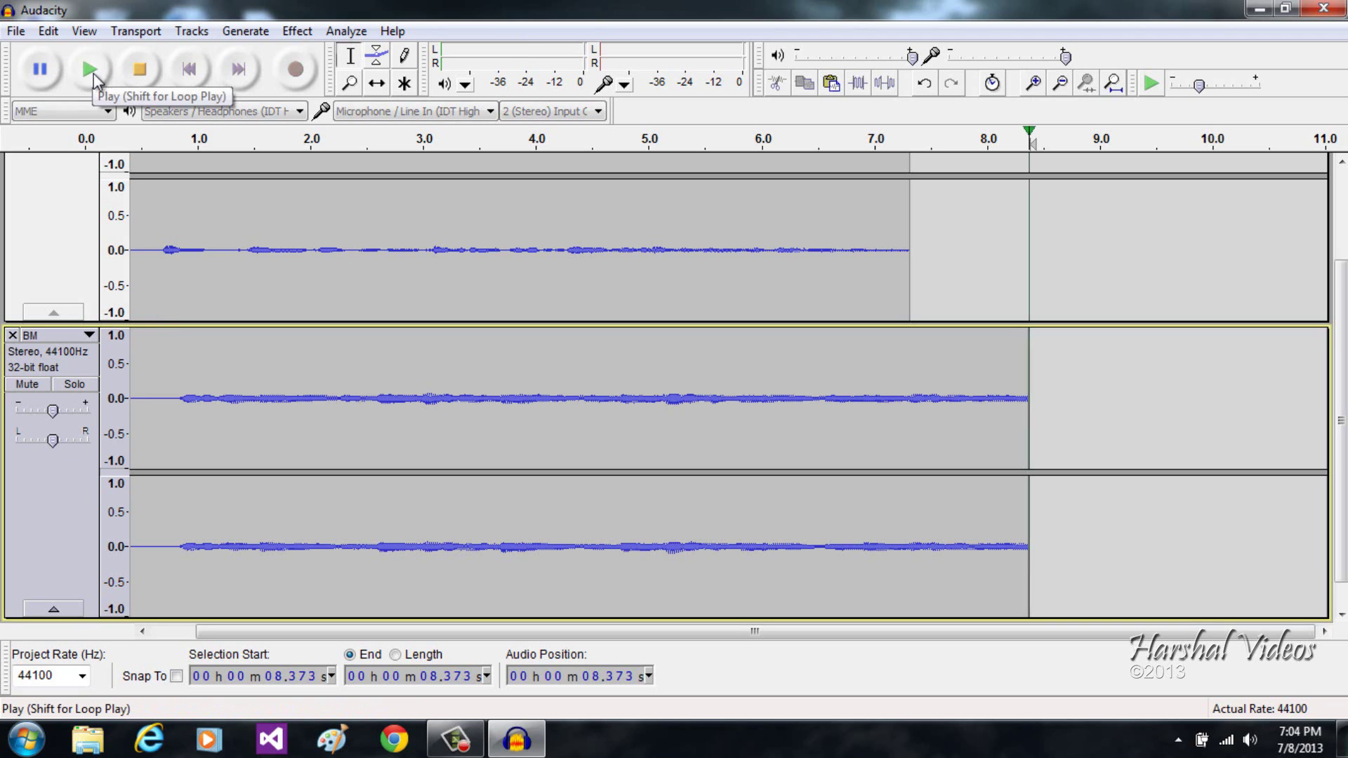
pyautogui.click(131, 394)
pyautogui.click(103, 70)
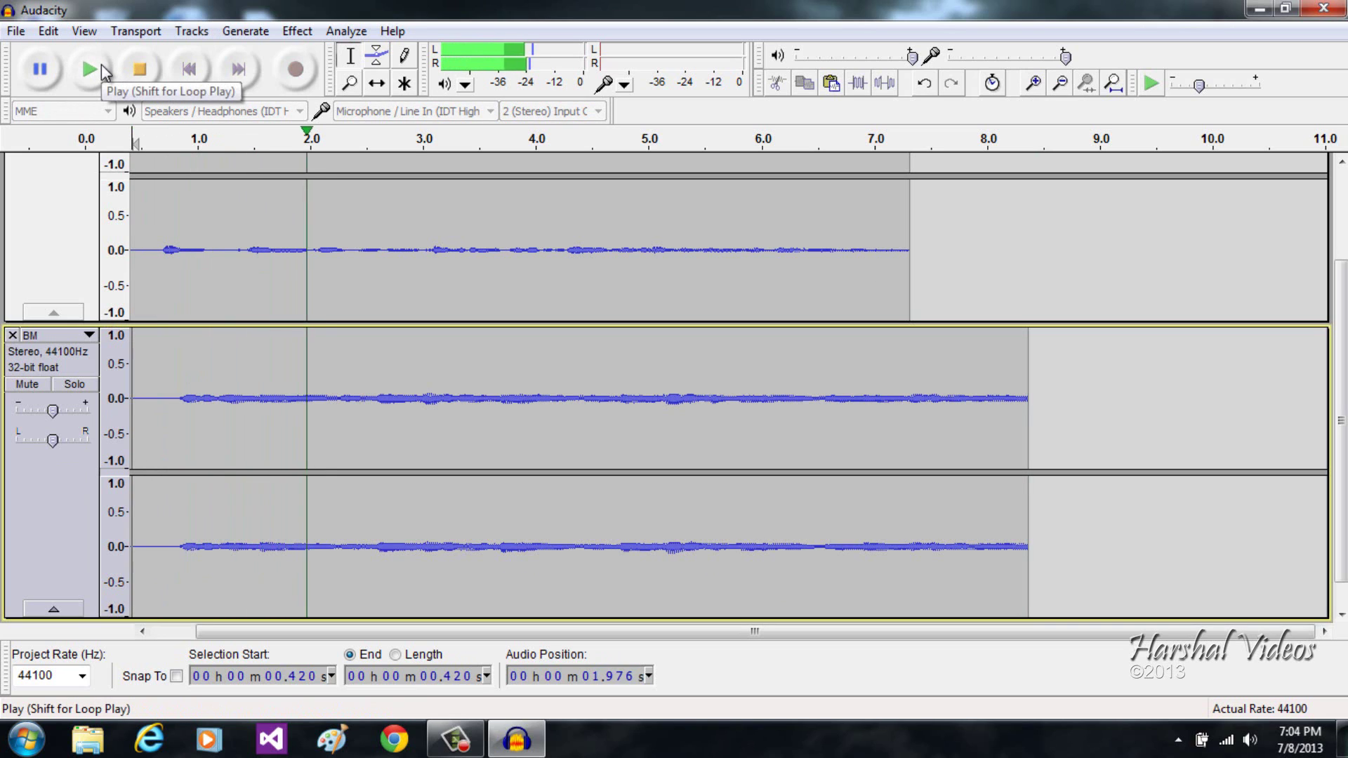
pyautogui.click(135, 72)
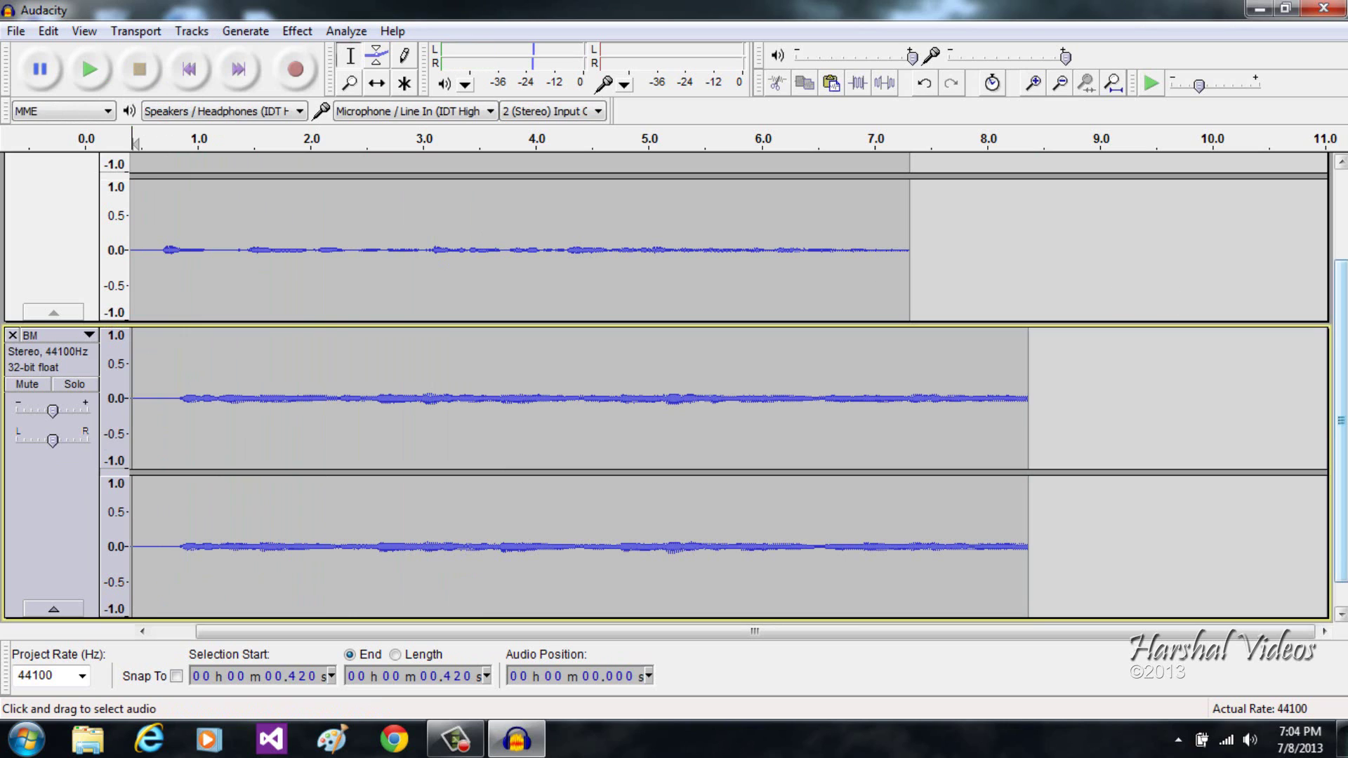
pyautogui.scroll(2, 1341, 287)
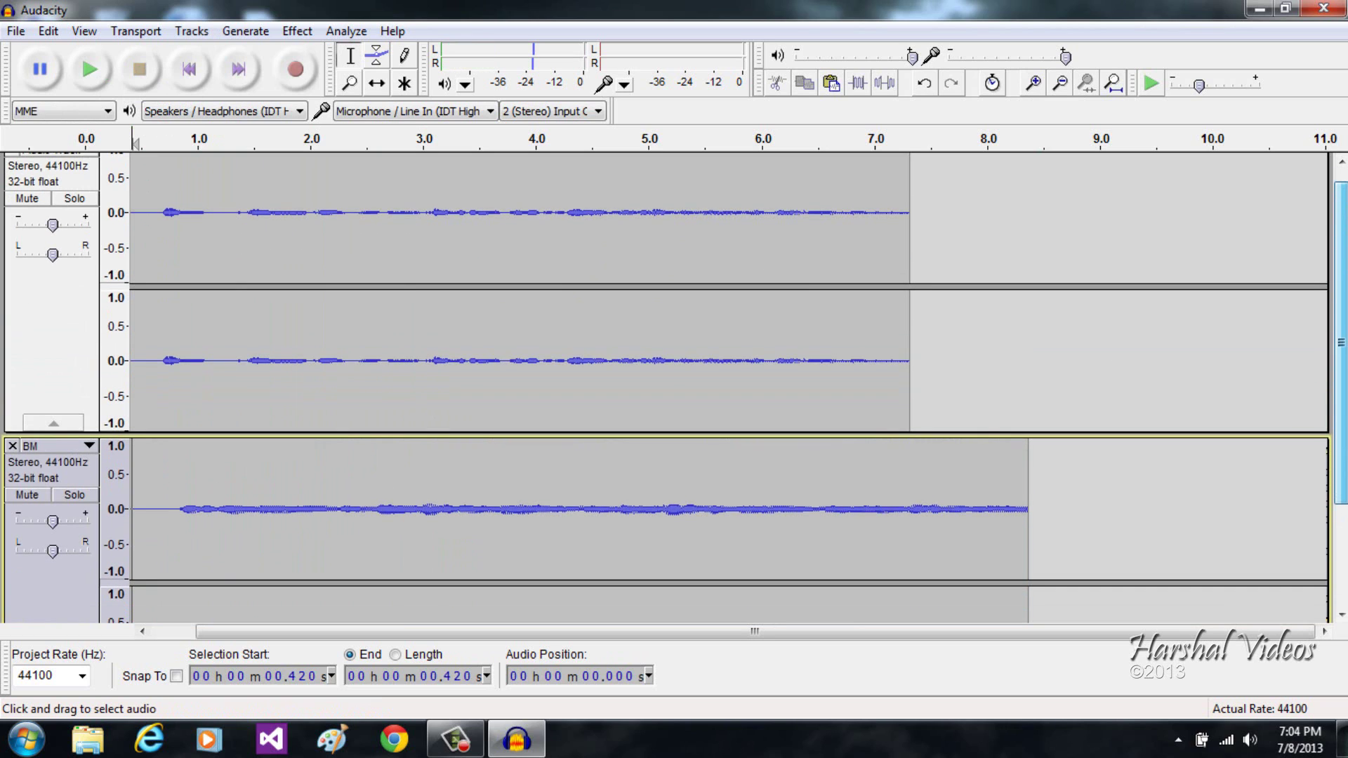
pyautogui.scroll(1, 1346, 237)
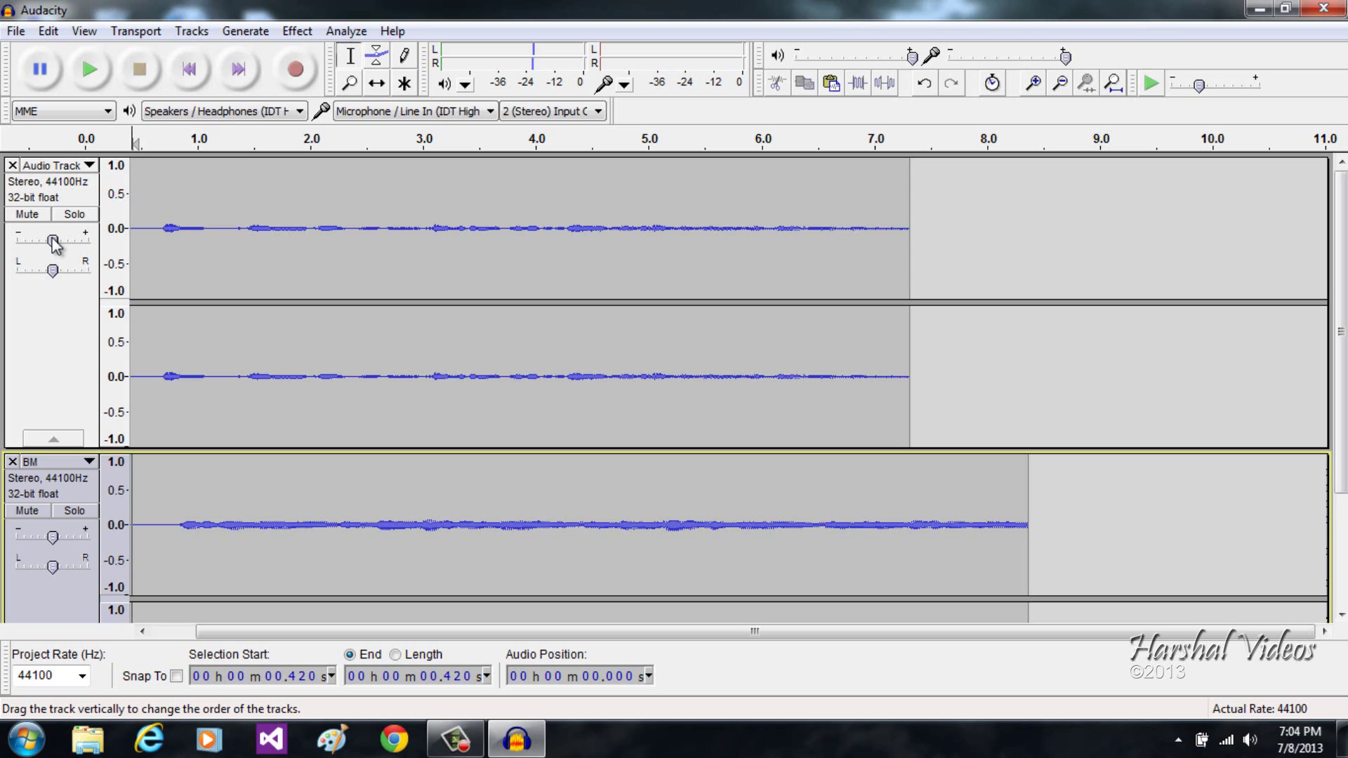
# - Raise the voice track gain slightly, lower the BM track to -8 dB, and play the mix
pyautogui.moveTo(51, 237); pyautogui.dragTo(75, 247)
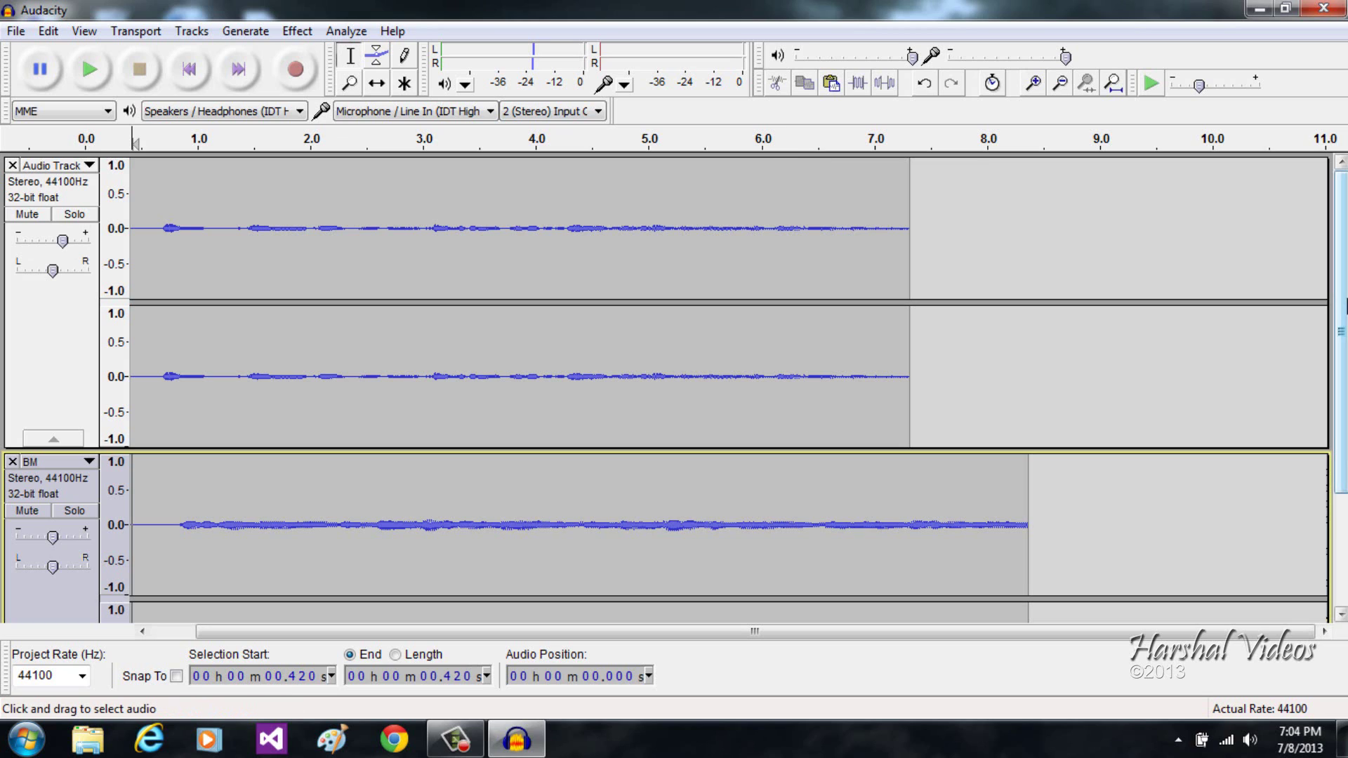
pyautogui.scroll(-3, 431, 241)
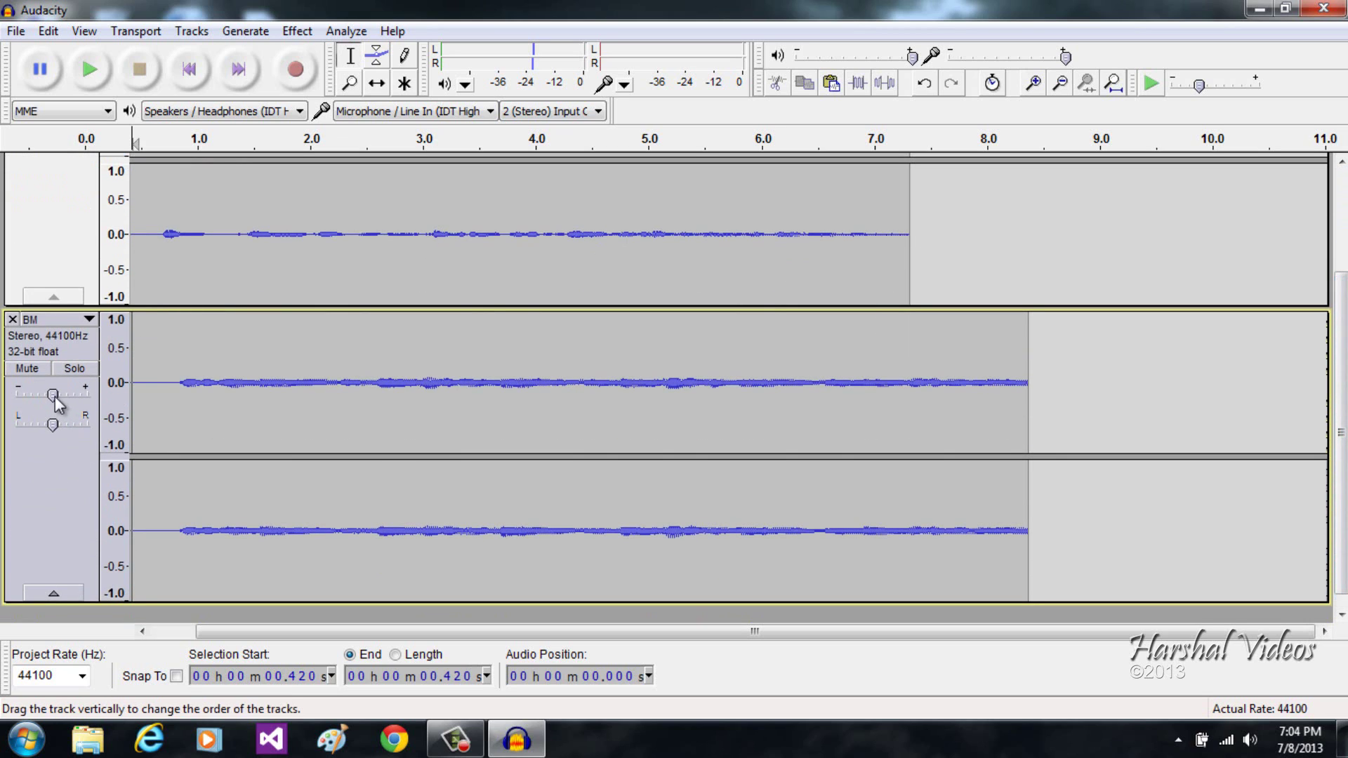
pyautogui.moveTo(55, 405)
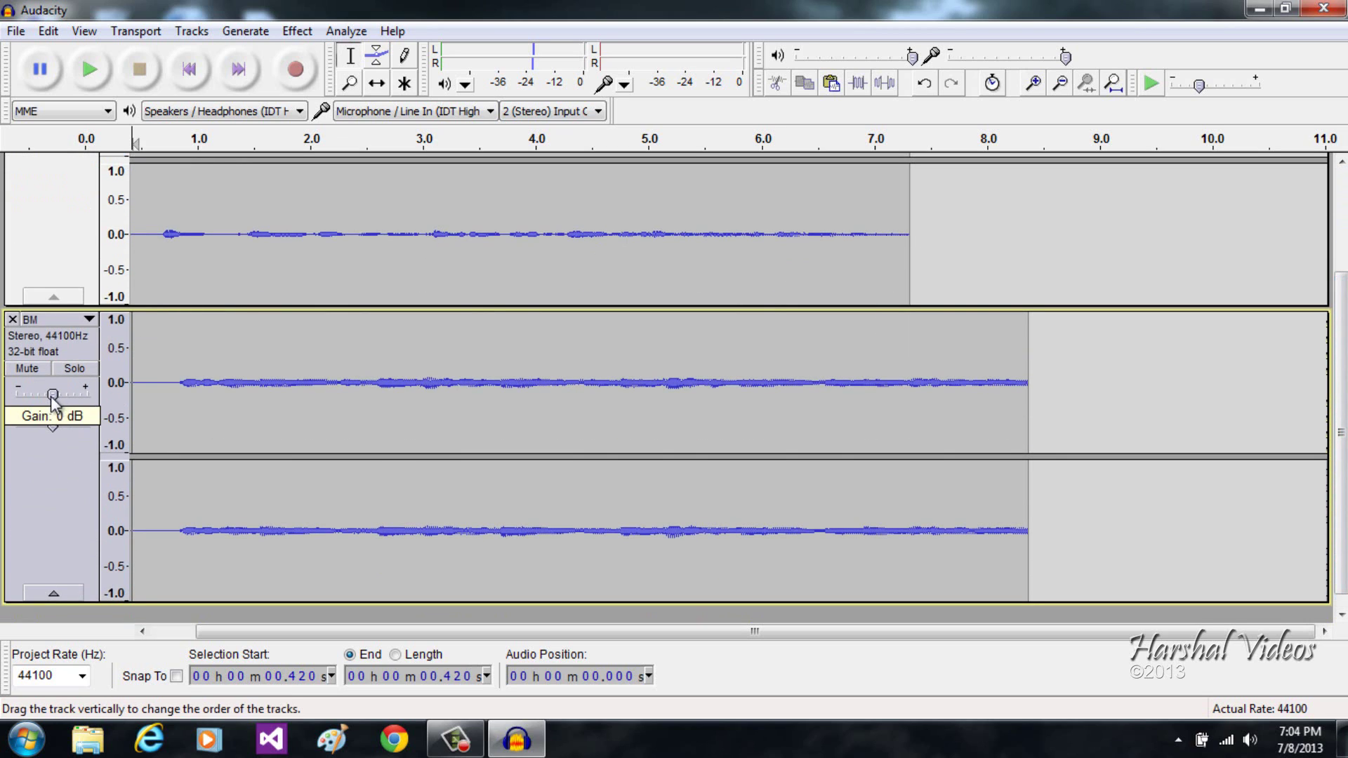
pyautogui.moveTo(40, 395); pyautogui.dragTo(36, 394)
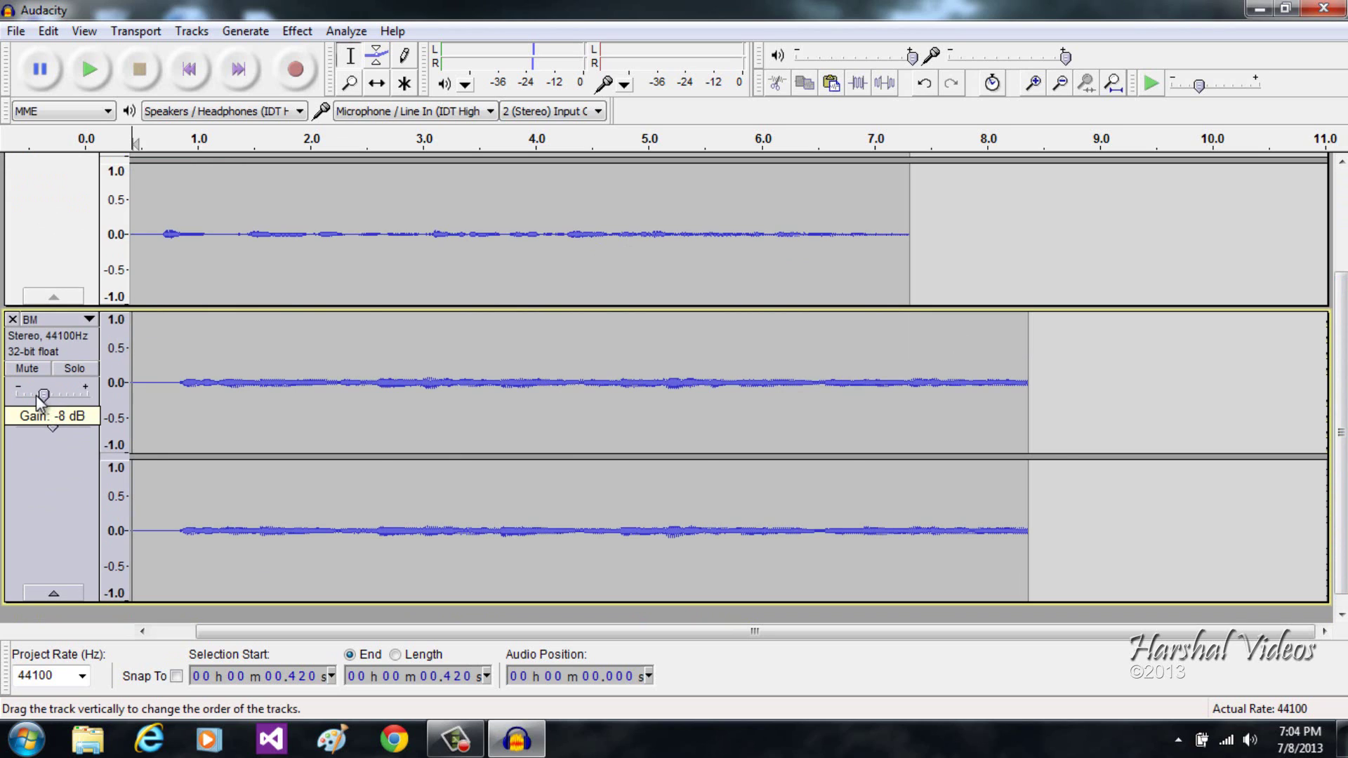
pyautogui.click(95, 69)
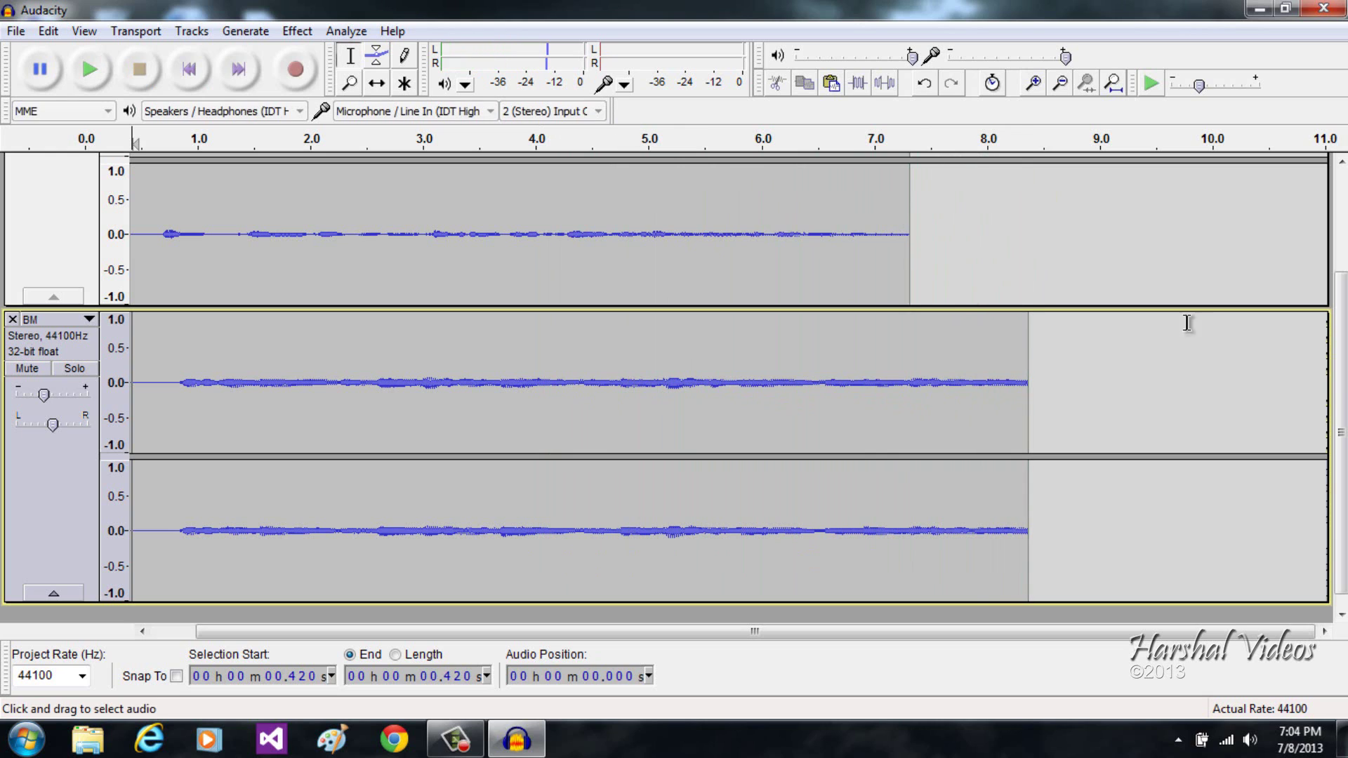
# - Apply Fade Out to the BM track from 6.709 s to 8.373 s
pyautogui.moveTo(1341, 355); pyautogui.dragTo(1339, 269)
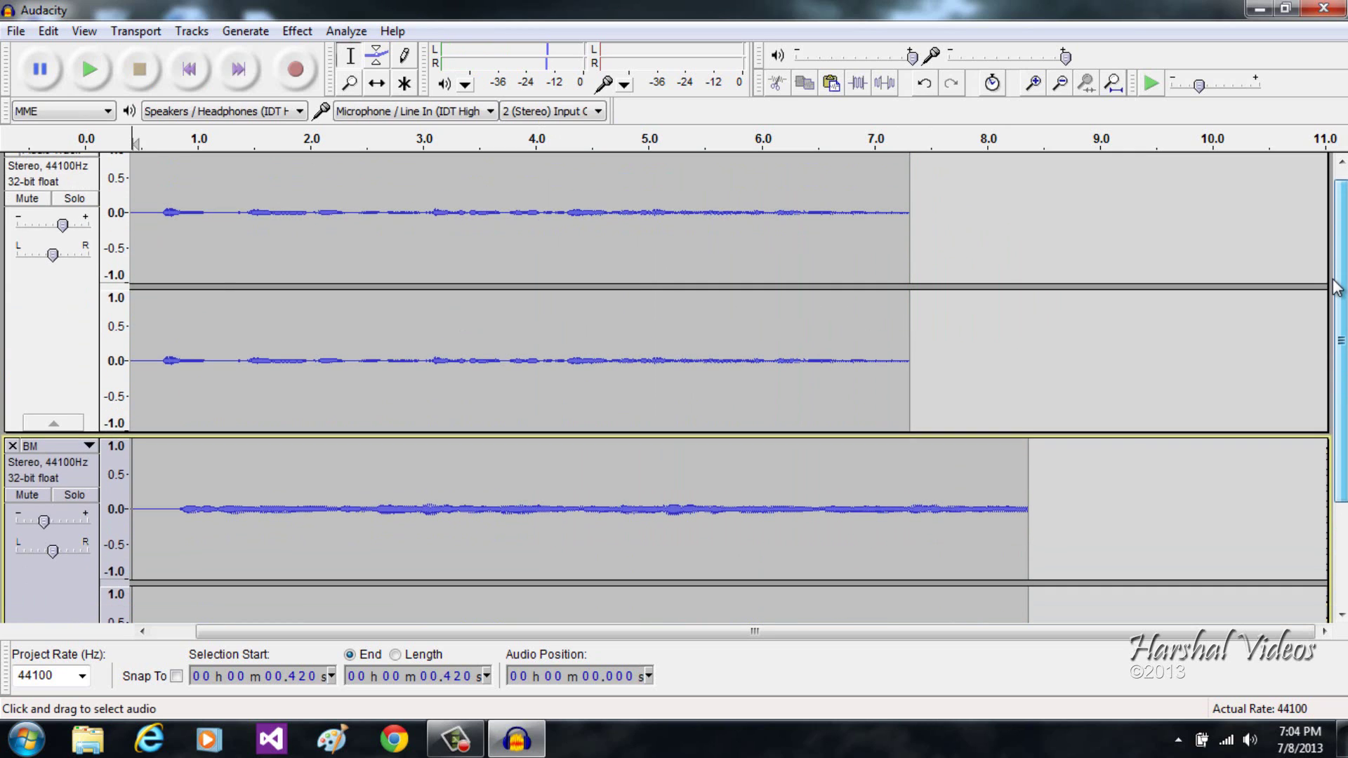
pyautogui.moveTo(1031, 467); pyautogui.dragTo(909, 470)
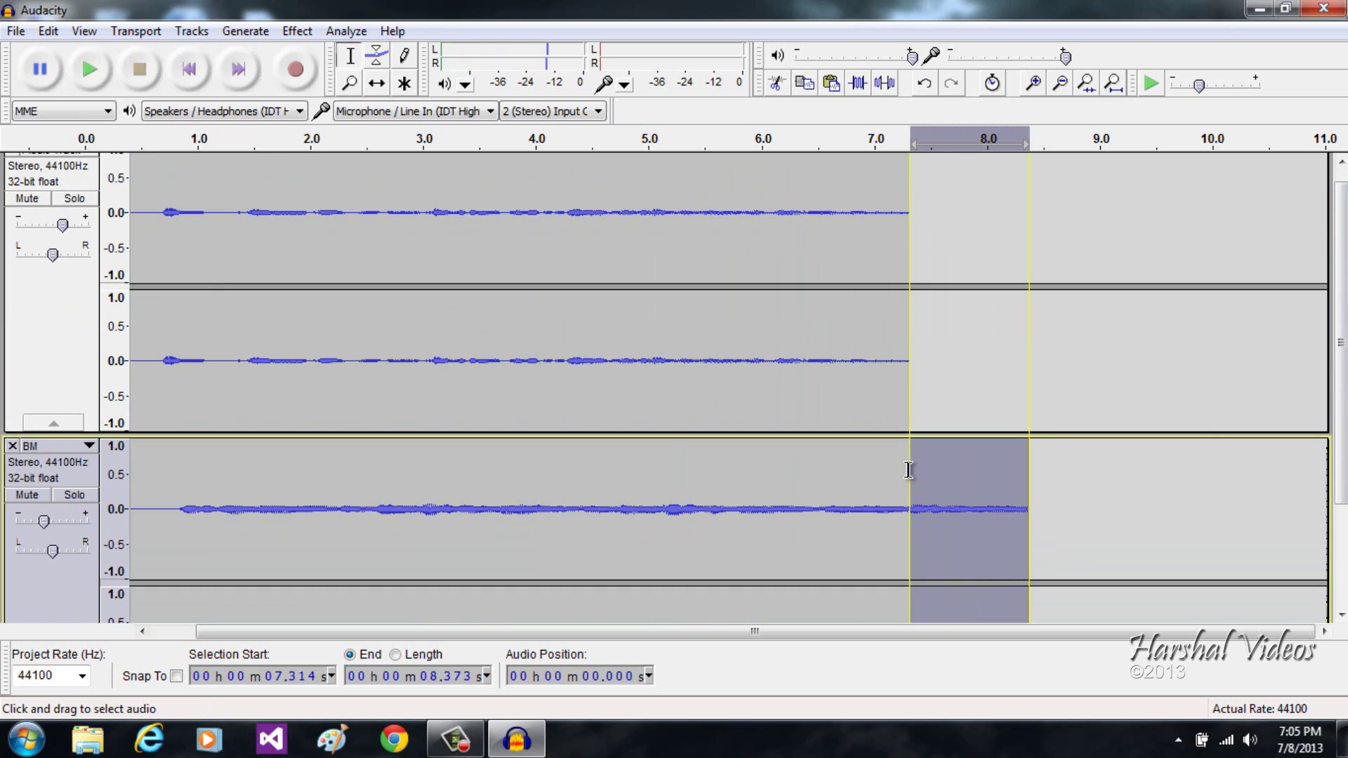
pyautogui.scroll(-2, 908, 470)
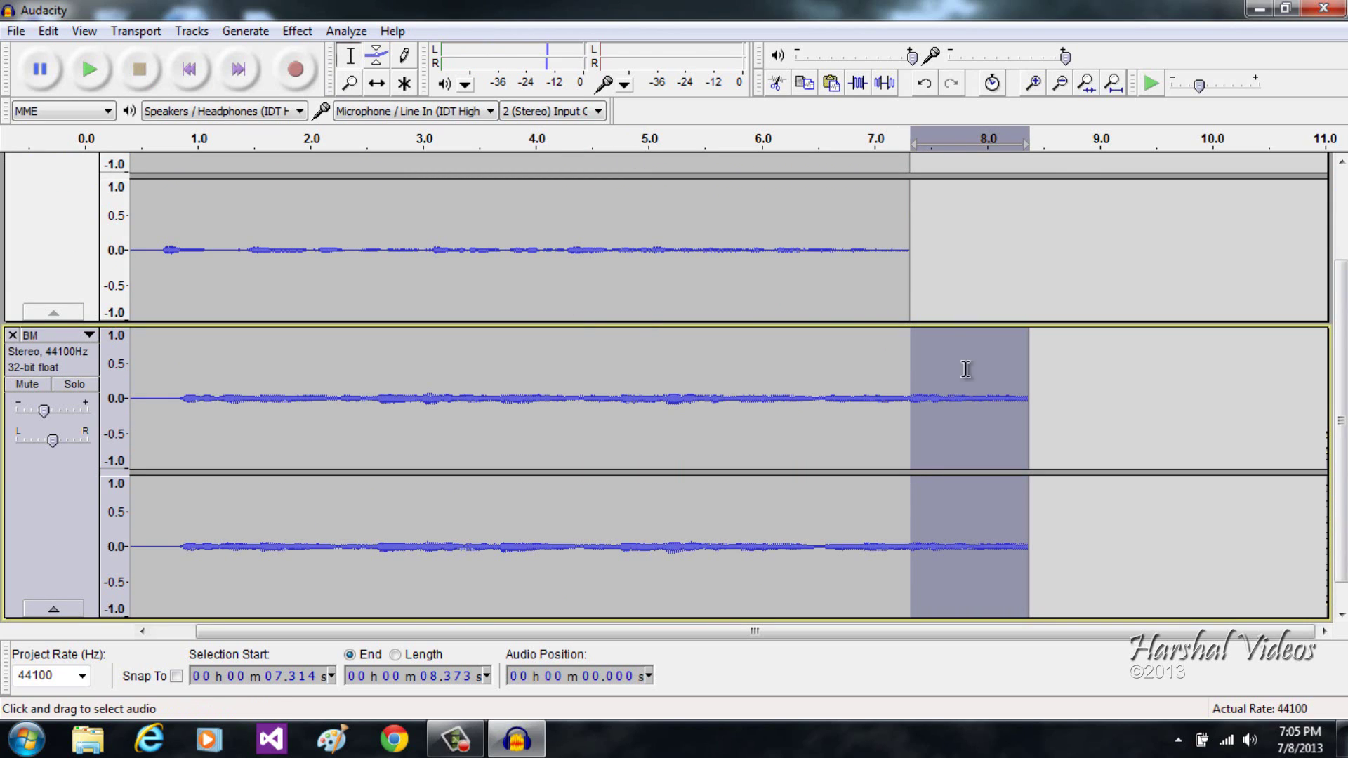
pyautogui.moveTo(912, 376); pyautogui.dragTo(845, 390)
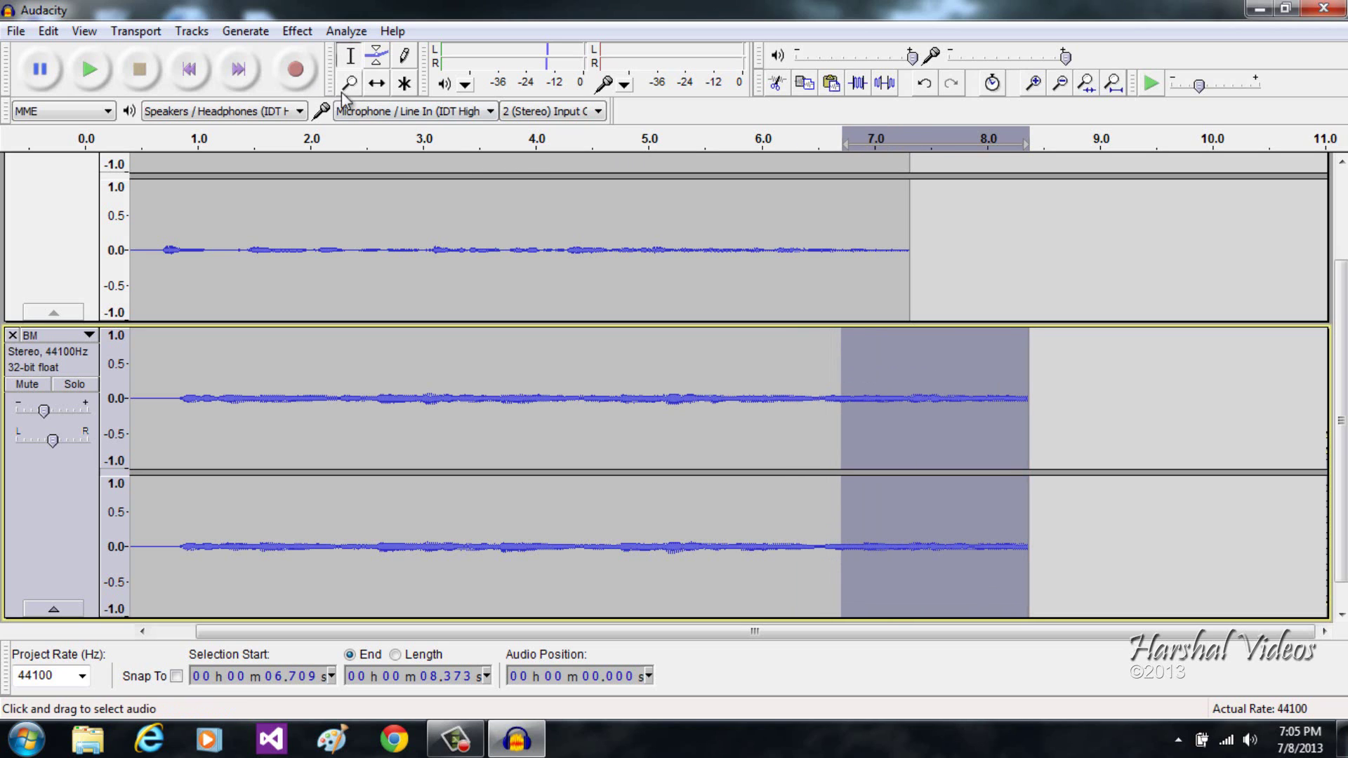
pyautogui.click(297, 31)
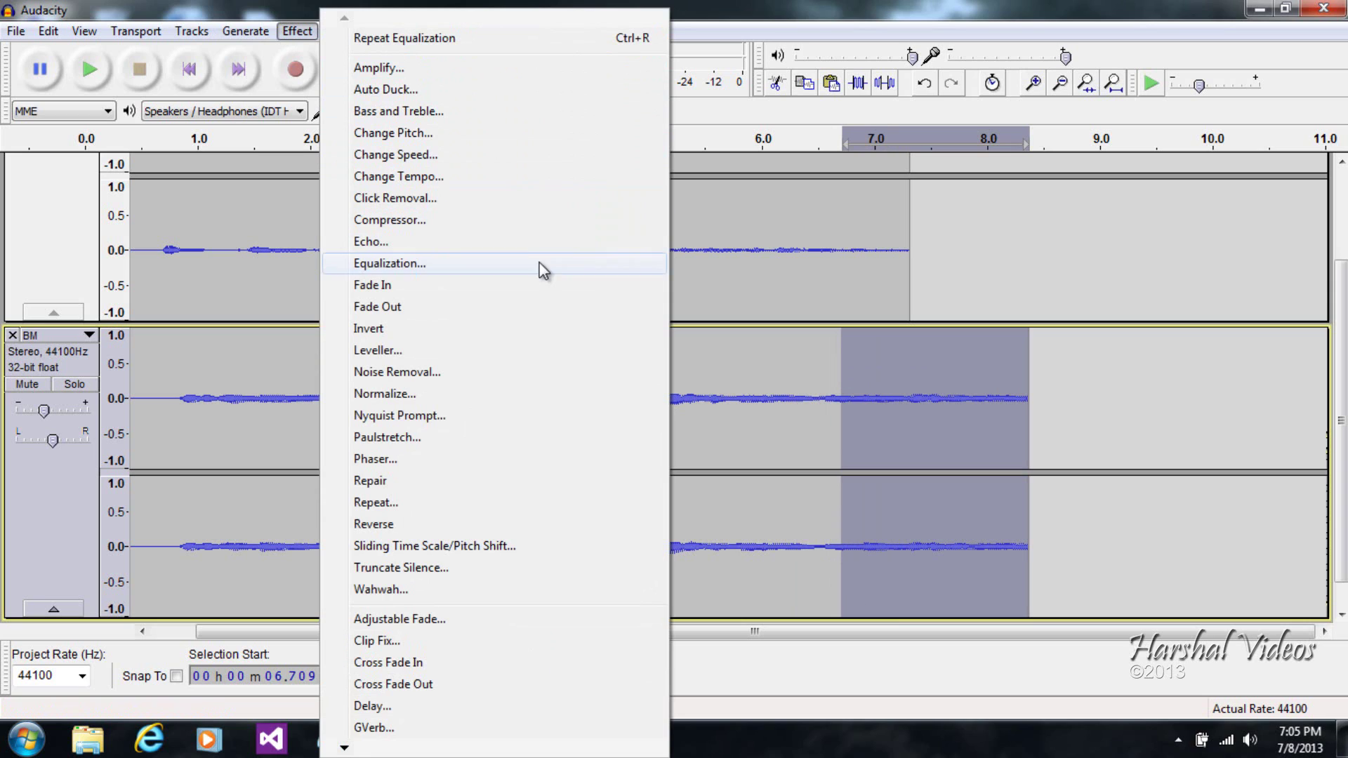
pyautogui.click(509, 304)
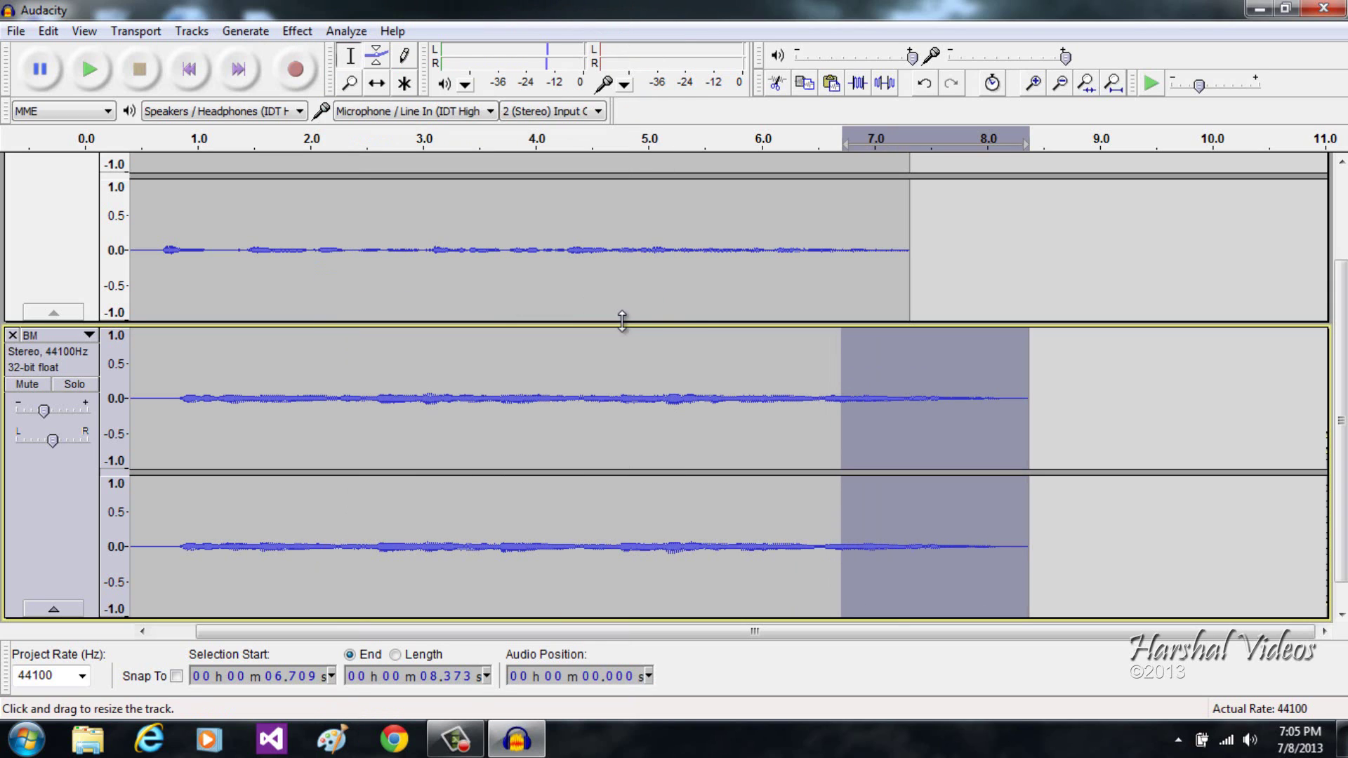